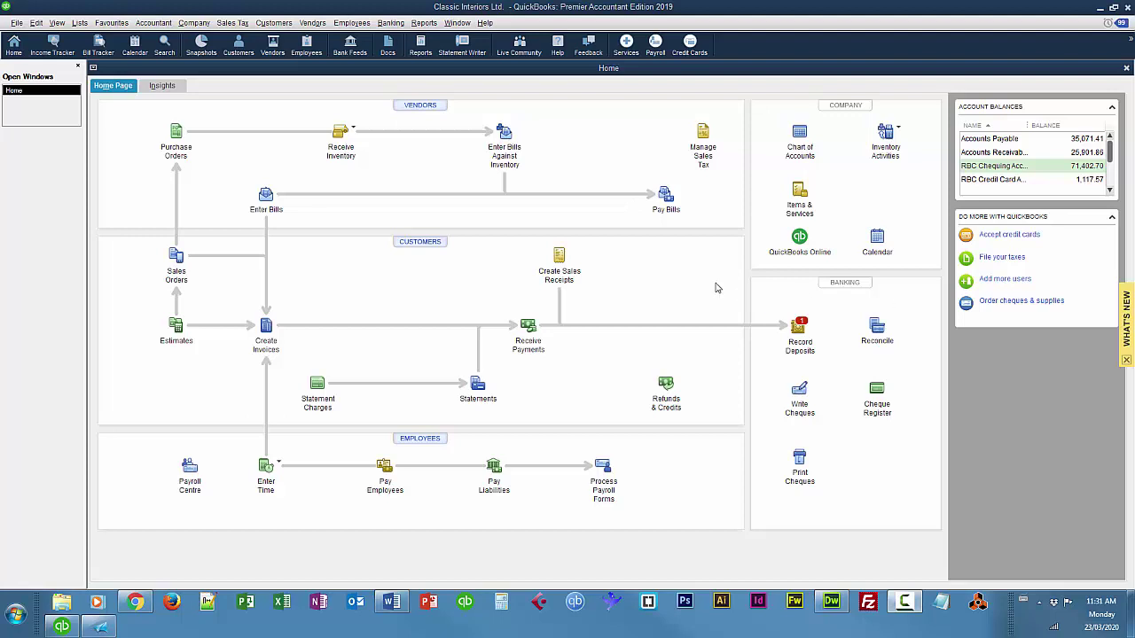
Open the Chart of Accounts from the Home page and bring up the Edit menu.
left_click(800, 133)
left_click(37, 23)
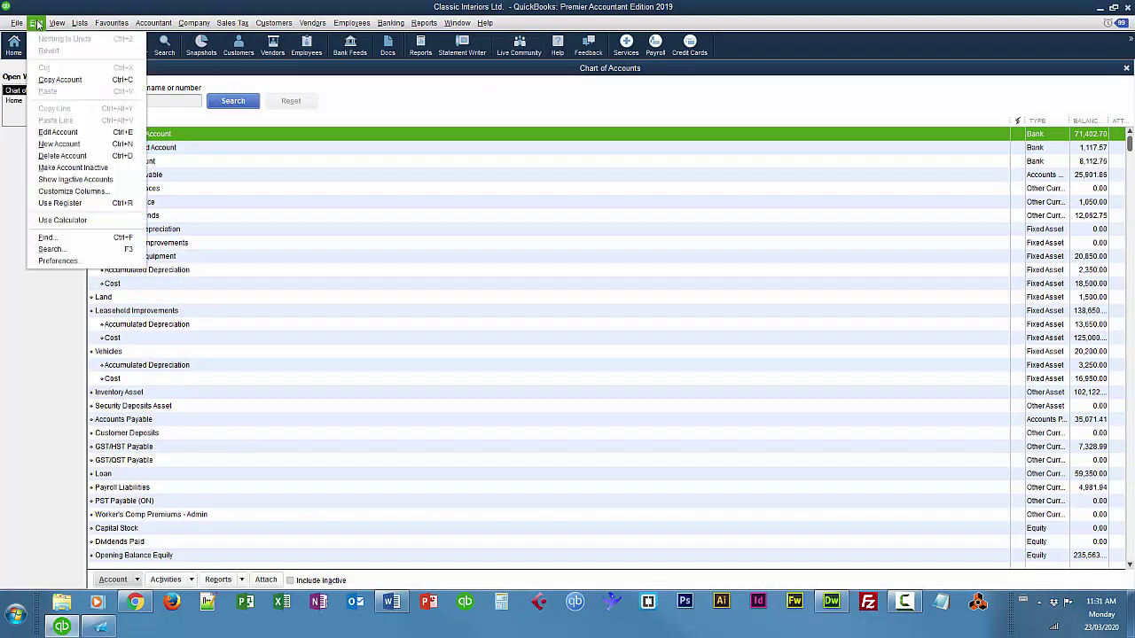
Create a Credit Card account named Royal Bank Visa, entering the card number as its description.
left_click(58, 143)
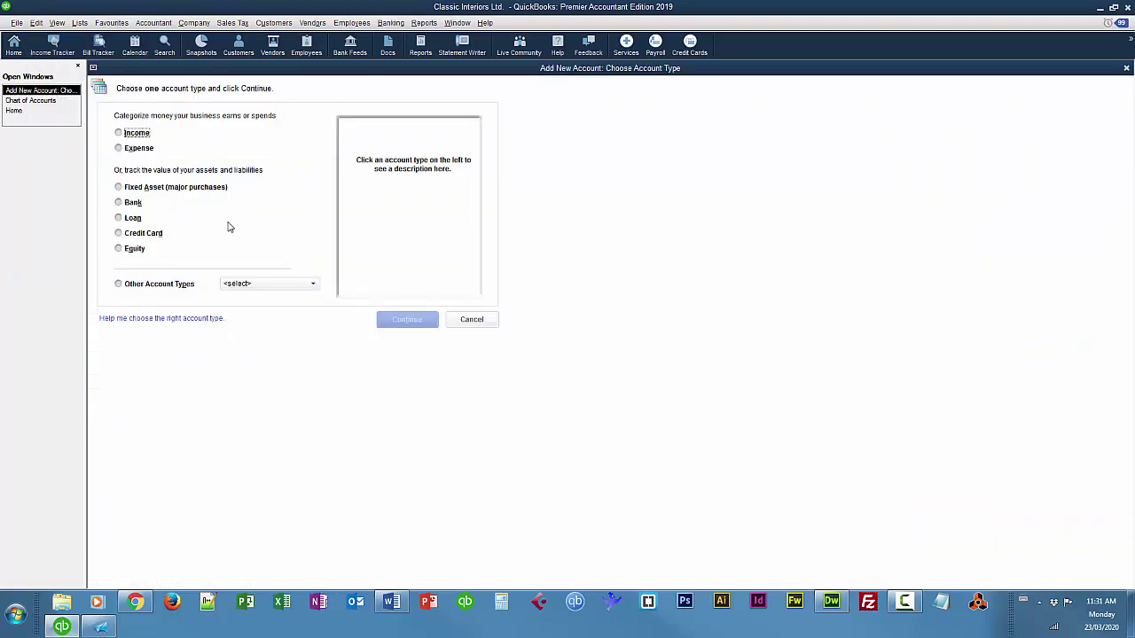
left_click(118, 234)
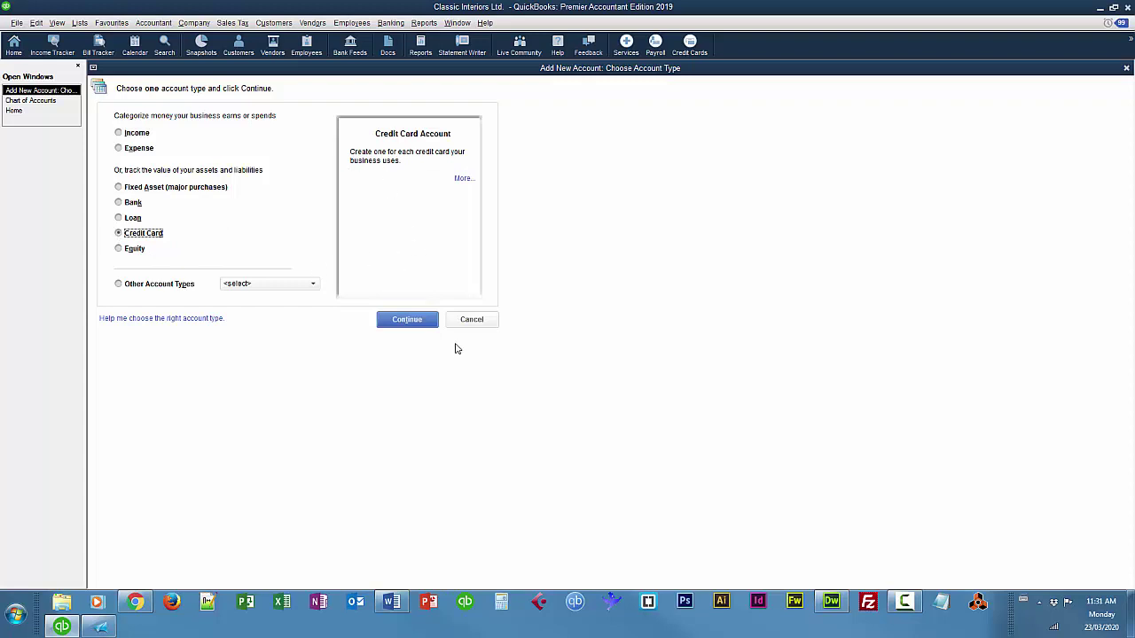
left_click(396, 320)
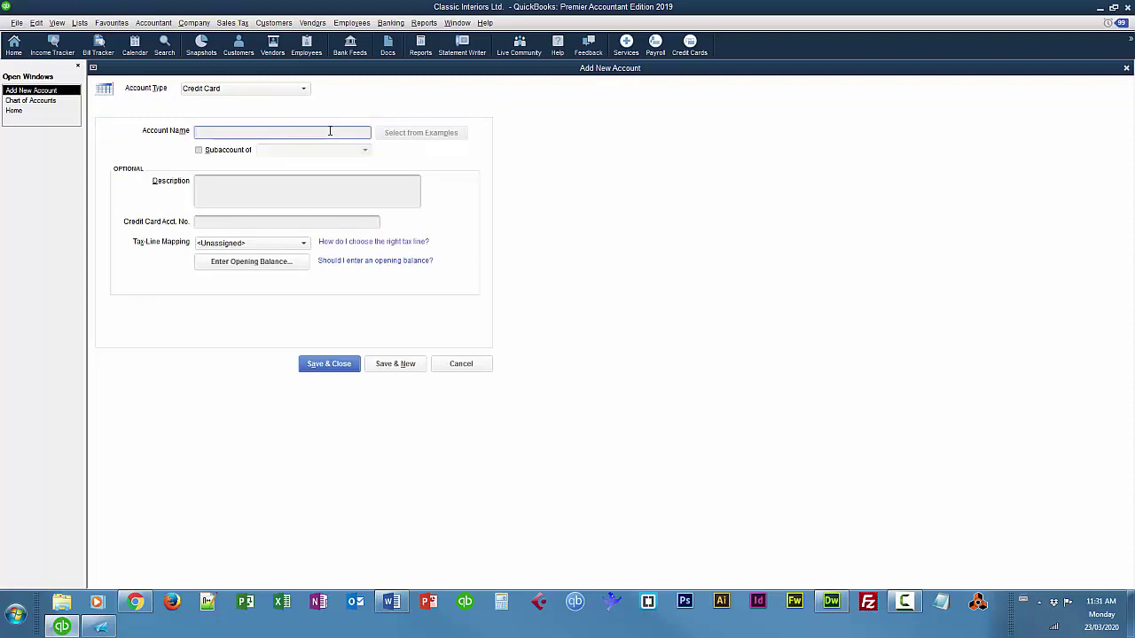
type("Royal Bank Visa")
left_click(265, 192)
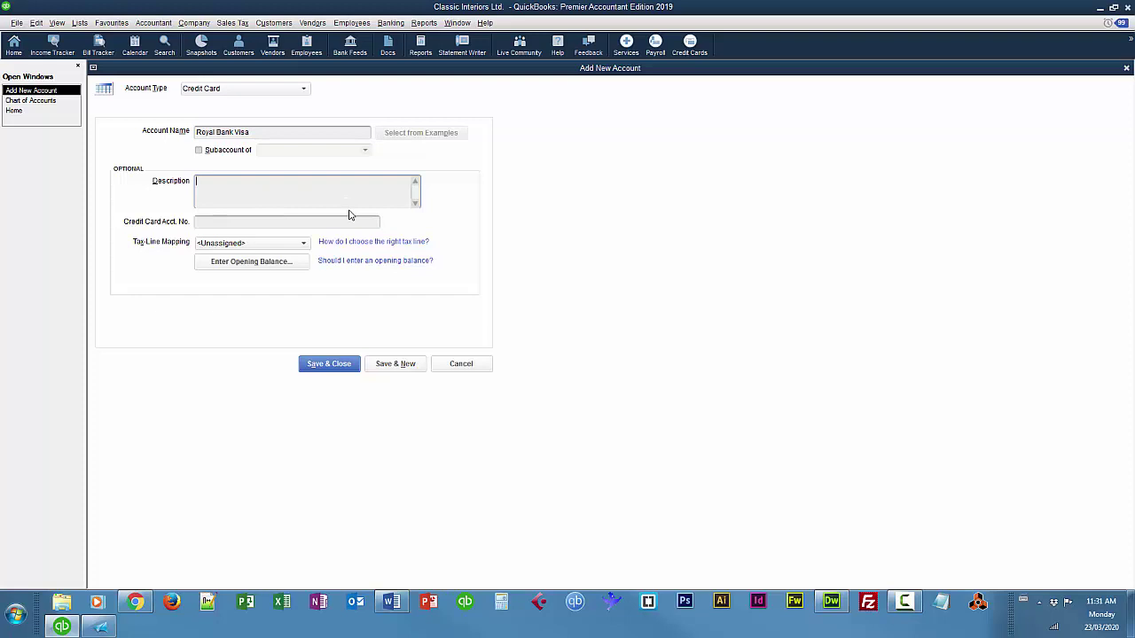
key("BackSpace")
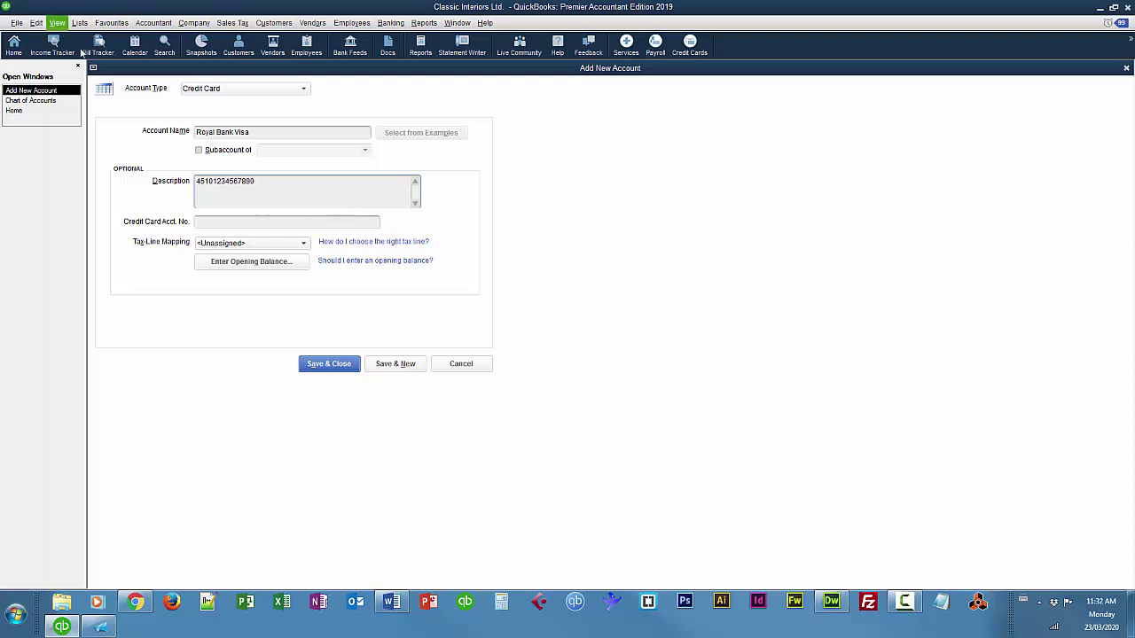
Move the card number into Credit Card Acct. No. and set the description to 'Company Credit Card'.
left_click(254, 224)
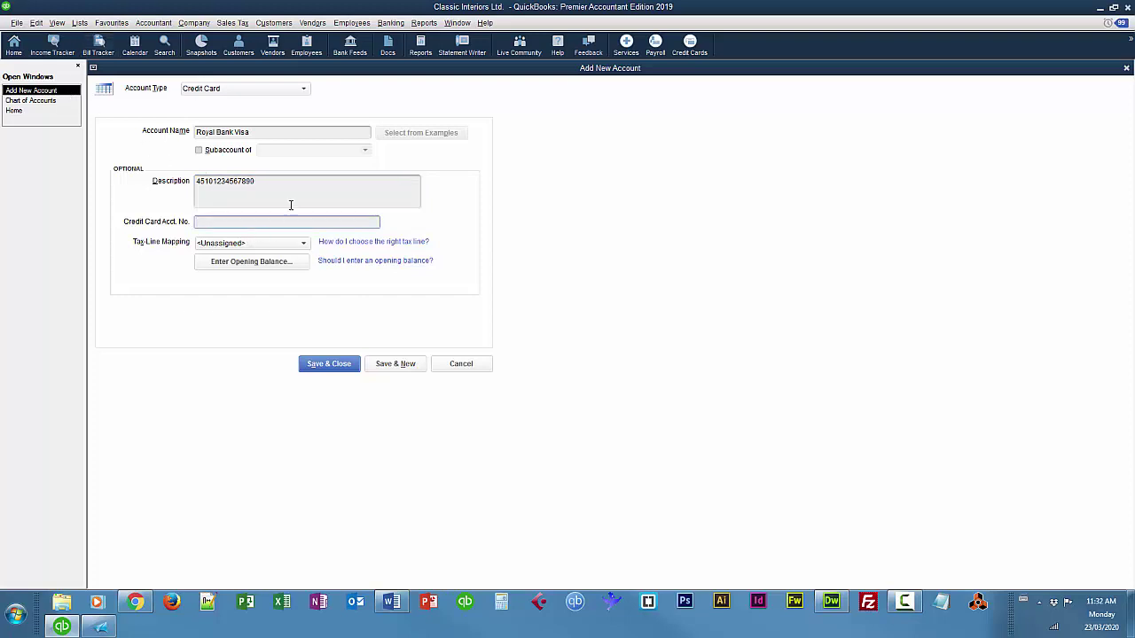
left_click_drag(277, 180, 152, 183)
key("ctrl+c")
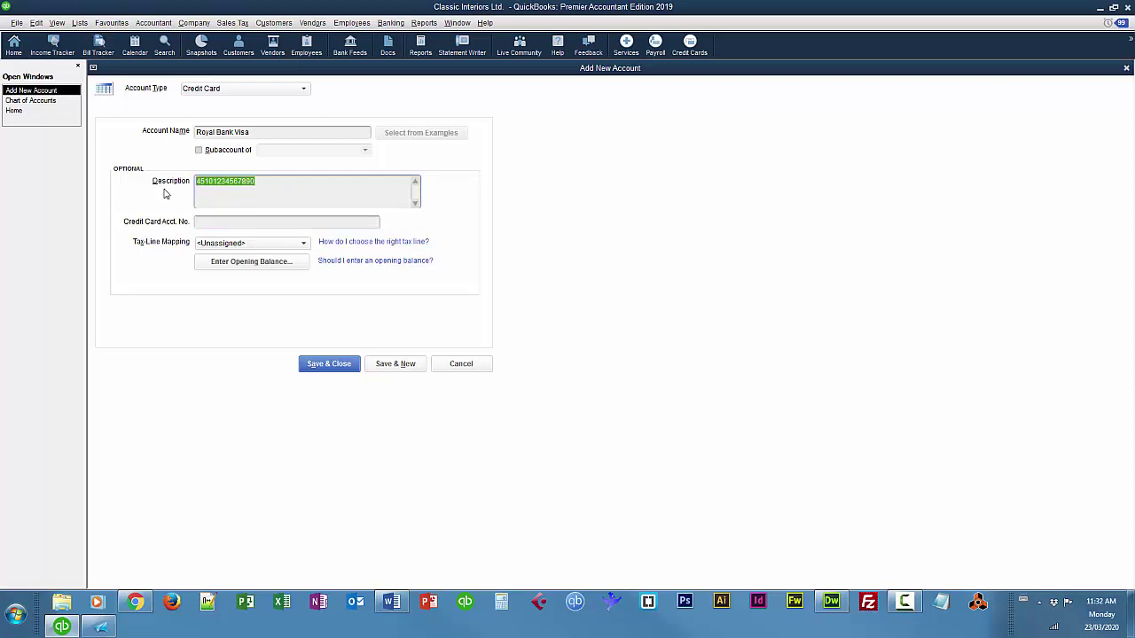
key("Delete")
left_click(226, 225)
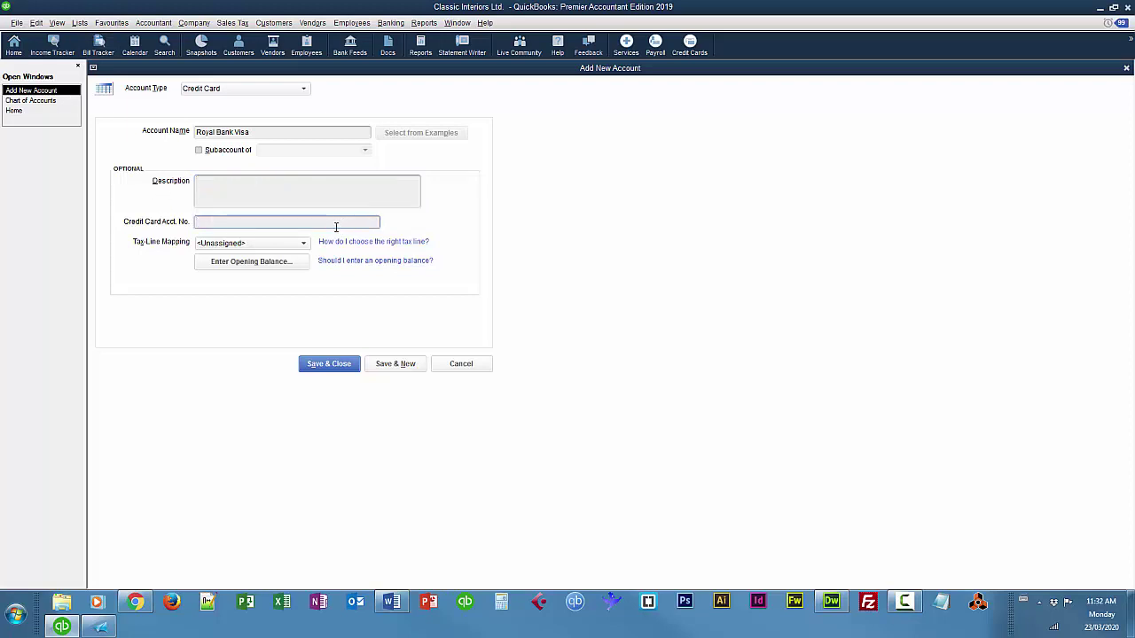
key("ctrl+v")
left_click(383, 198)
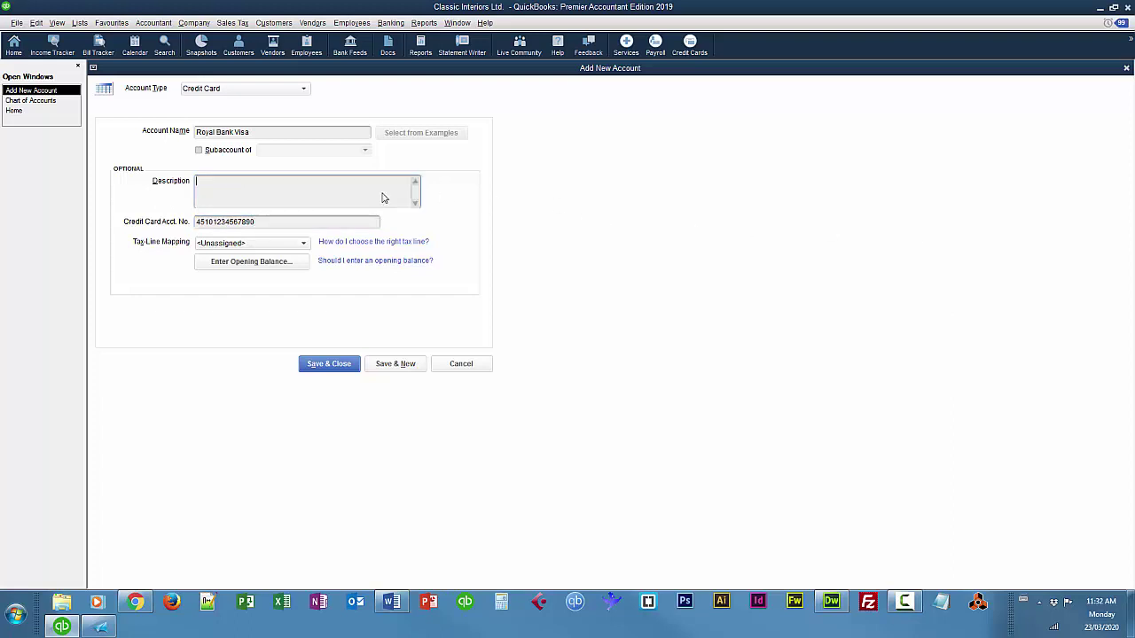
type("Company Credit Card")
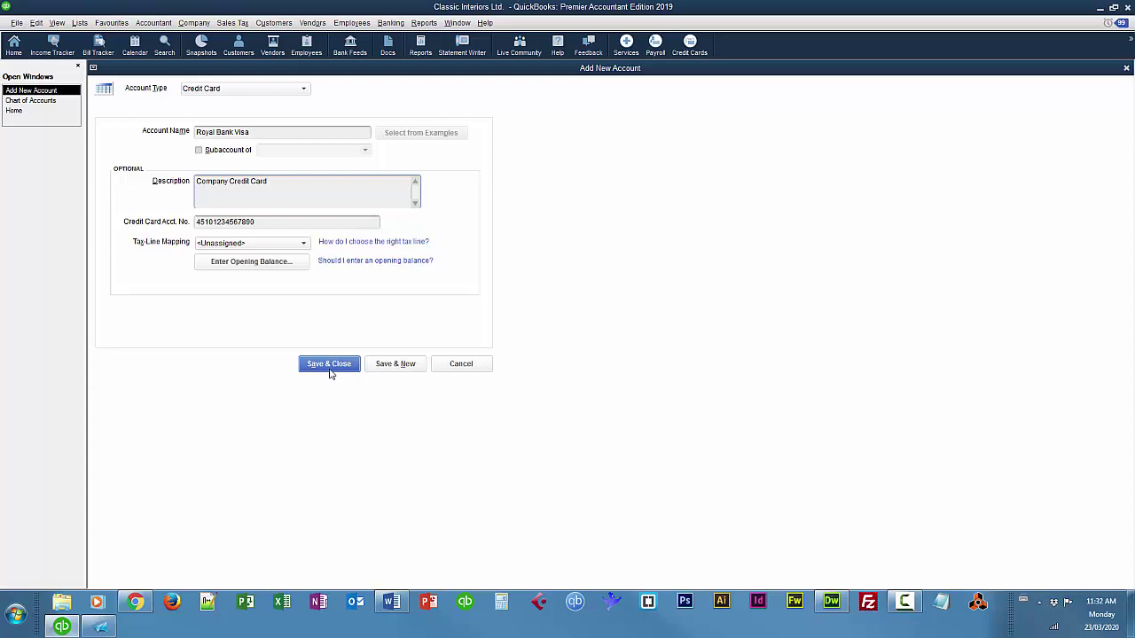
Save the Royal Bank Visa account and decline the bank feed setup.
left_click(330, 364)
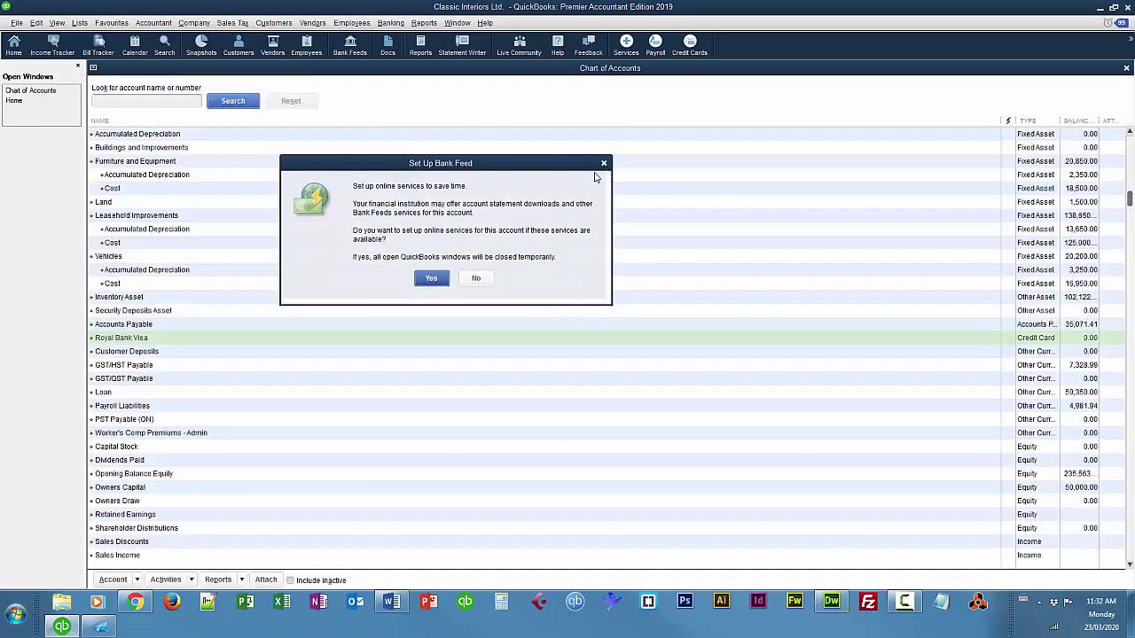
left_click_drag(453, 164, 495, 166)
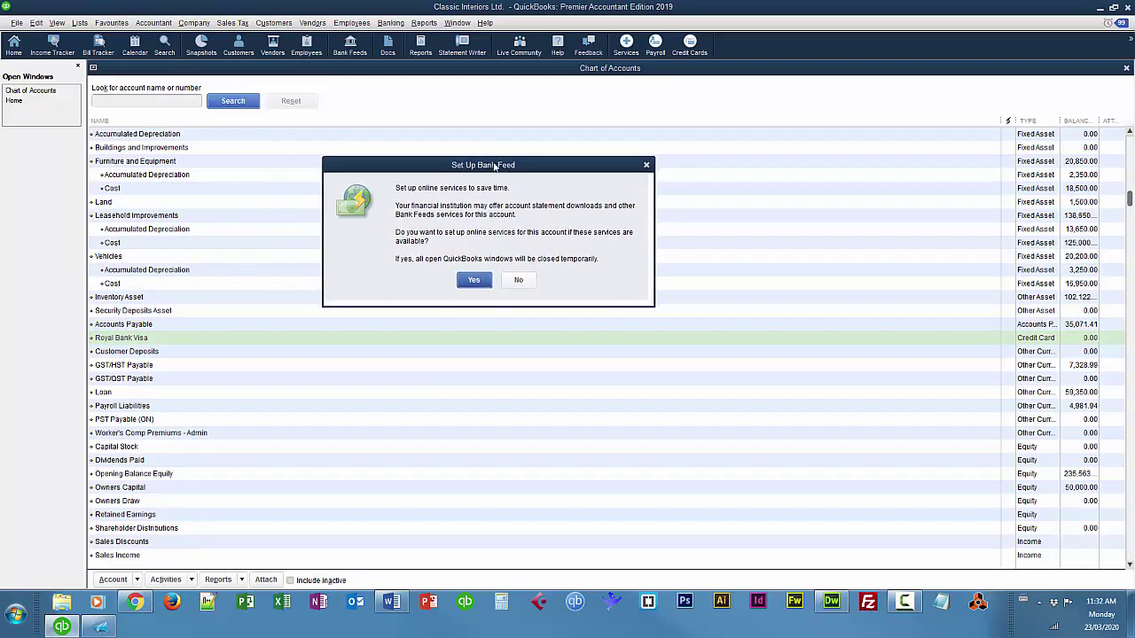
left_click(521, 282)
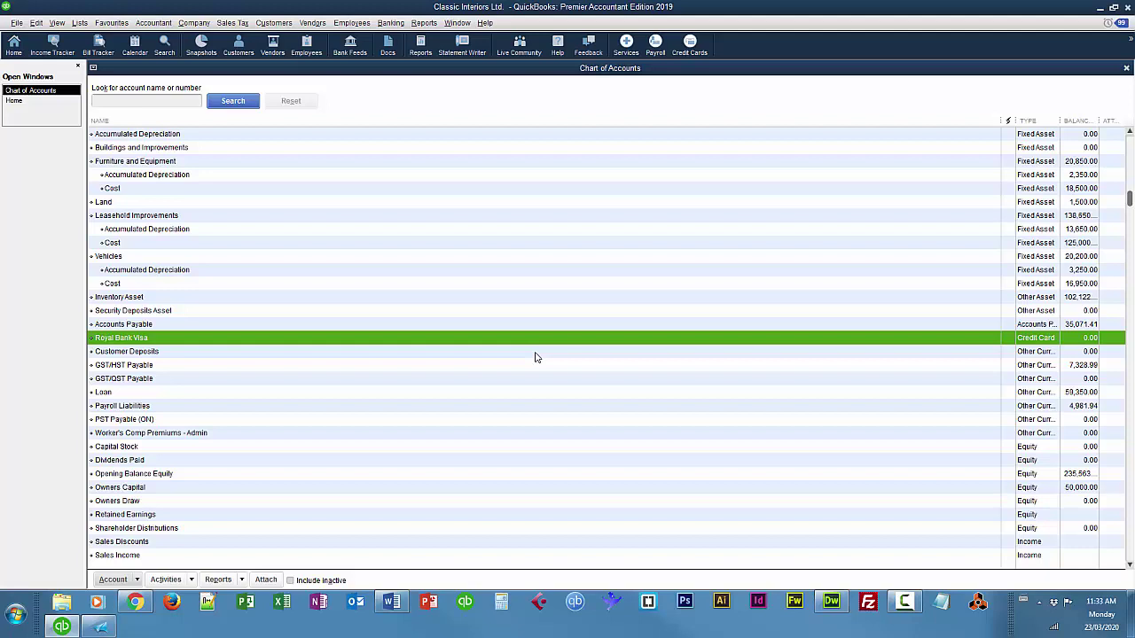
Add and save an Expense account named 'Credit Card Charges'.
left_click(38, 24)
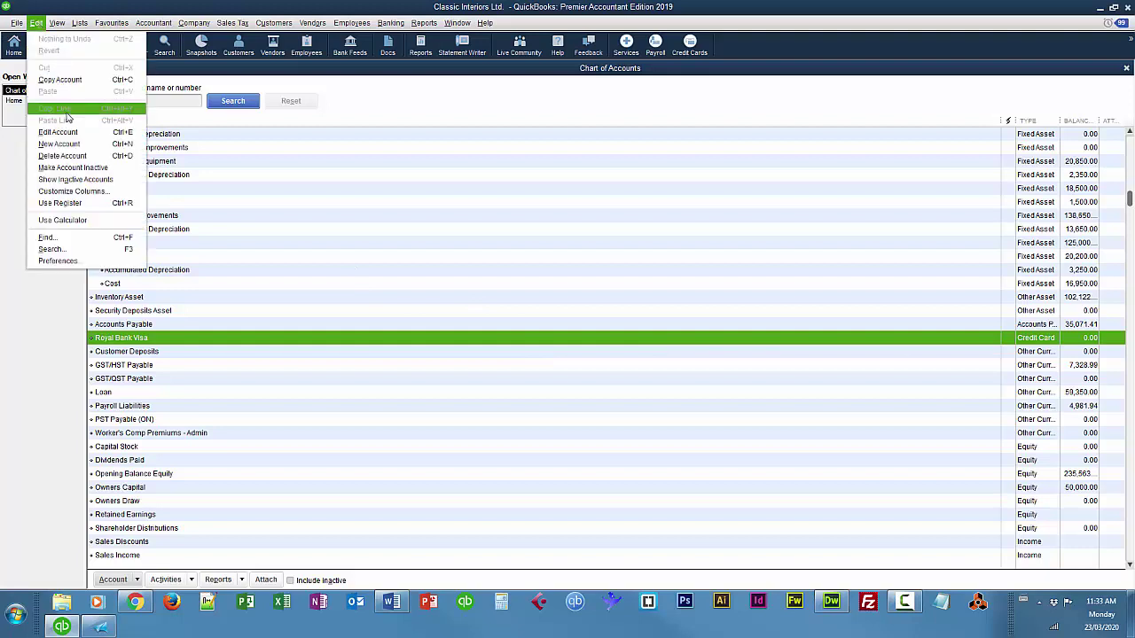
left_click(62, 143)
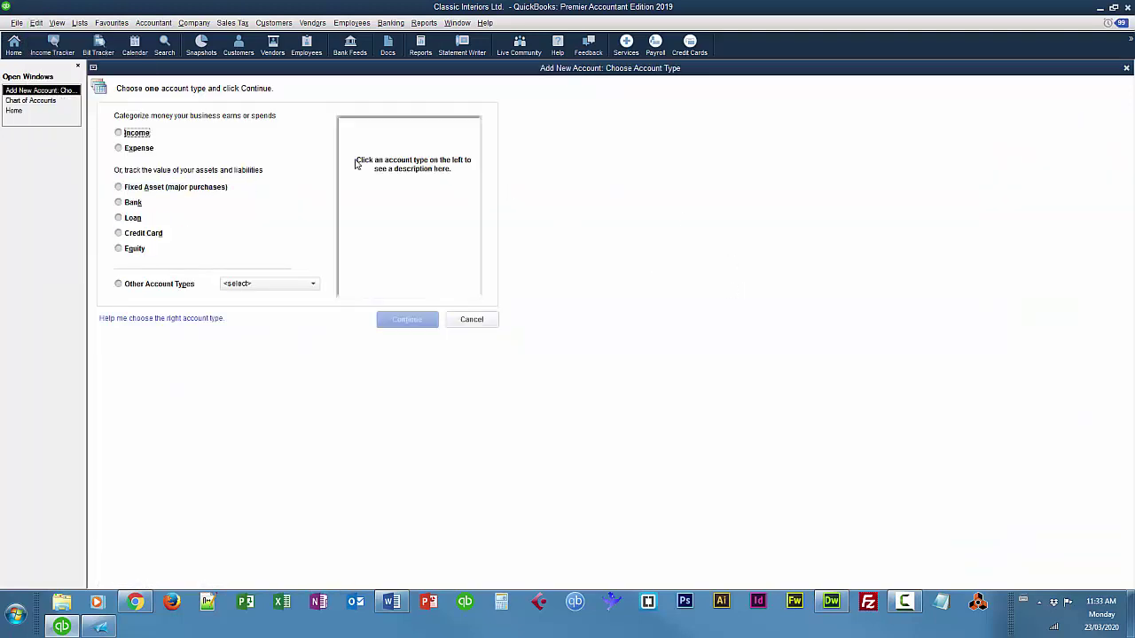
left_click(136, 150)
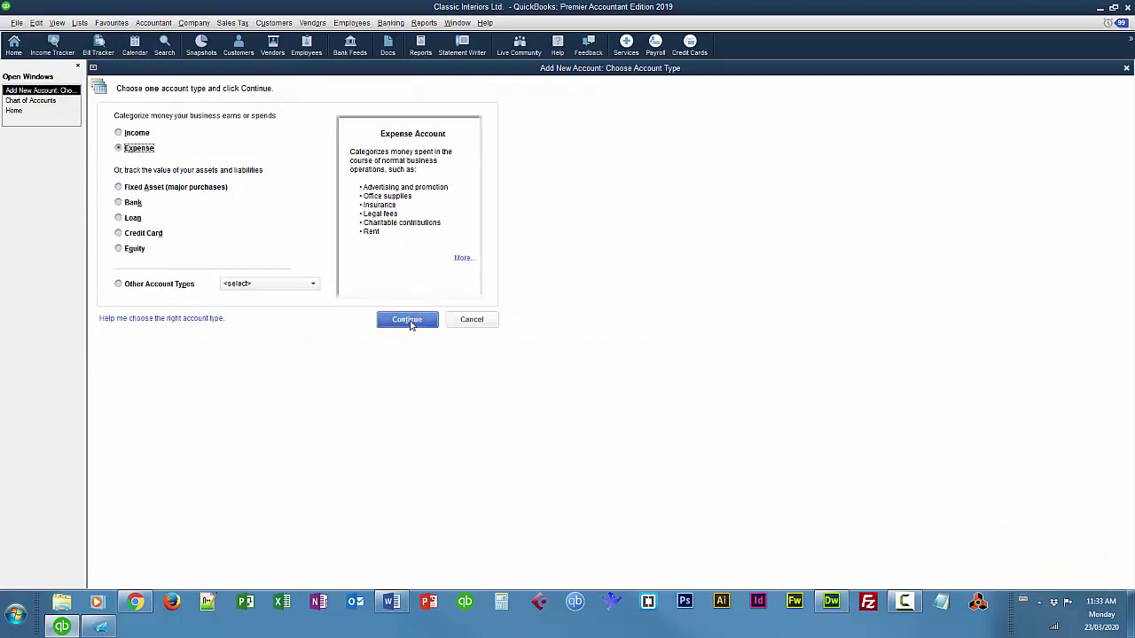
left_click(407, 320)
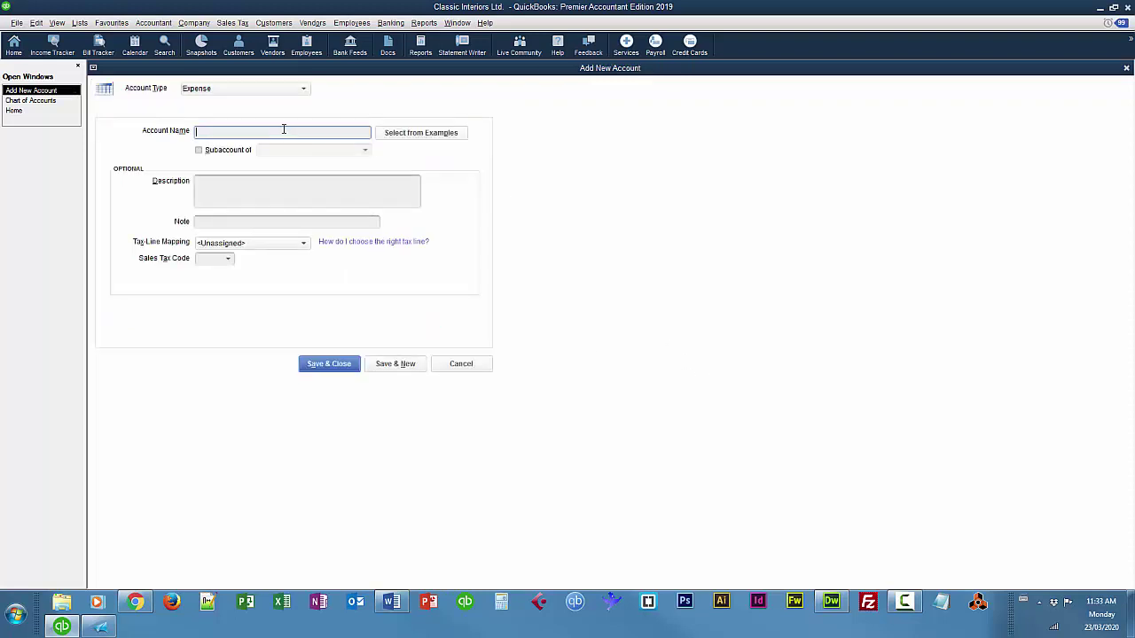
type("Credit Card Charges")
left_click(330, 364)
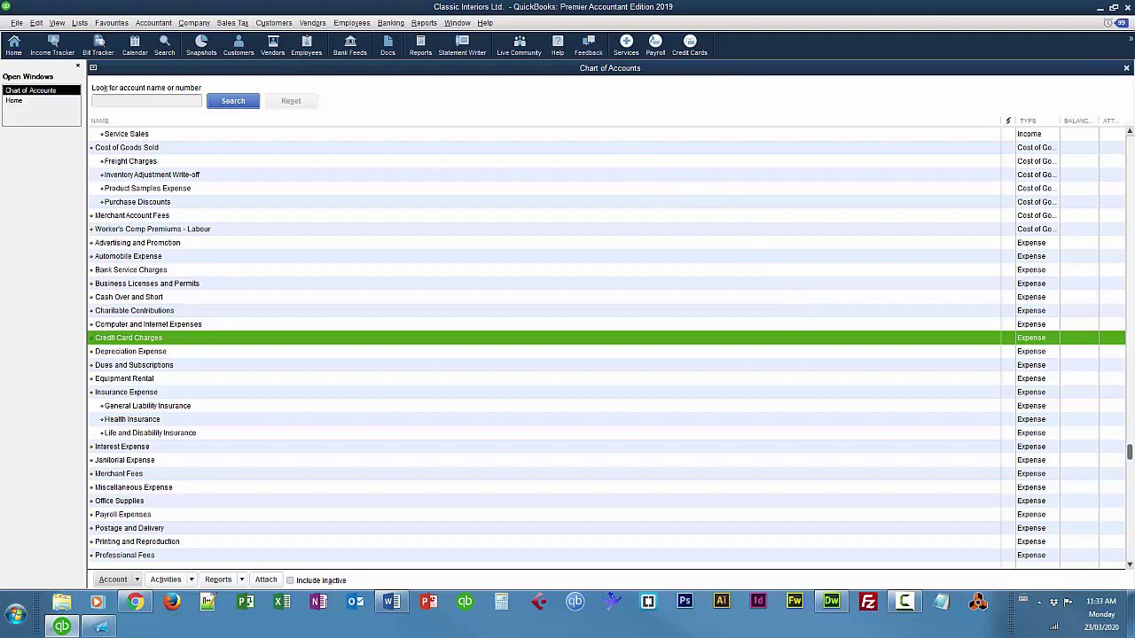
In the Vendor Centre, start a new vendor with company name Royal Bank Visa.
left_click(1127, 71)
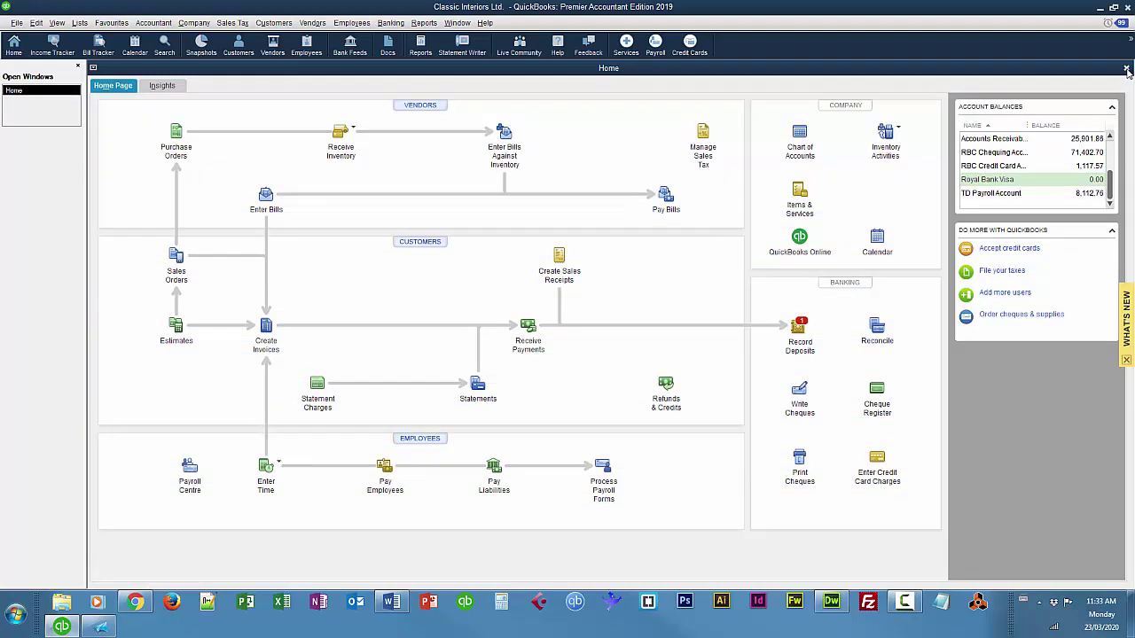
left_click(419, 108)
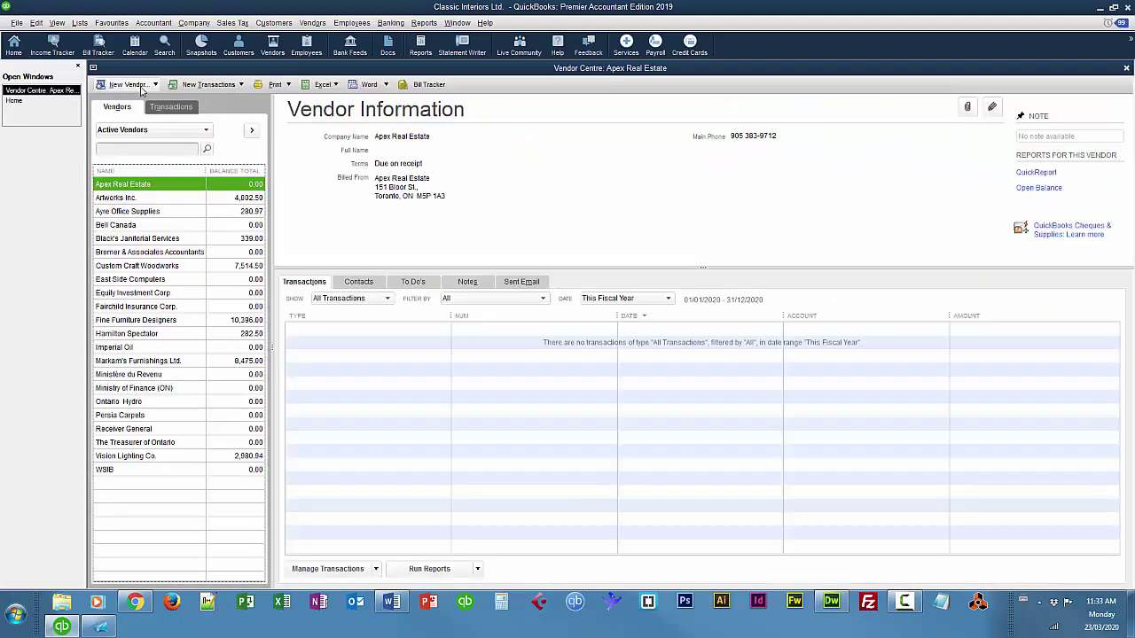
left_click(138, 85)
left_click(129, 100)
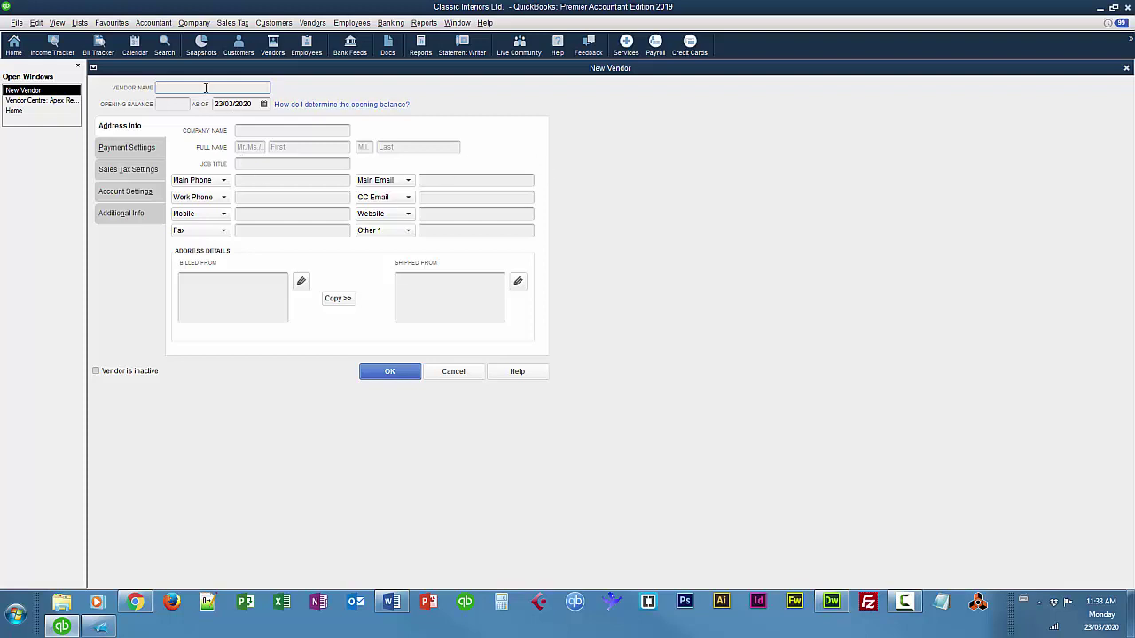
left_click(256, 130)
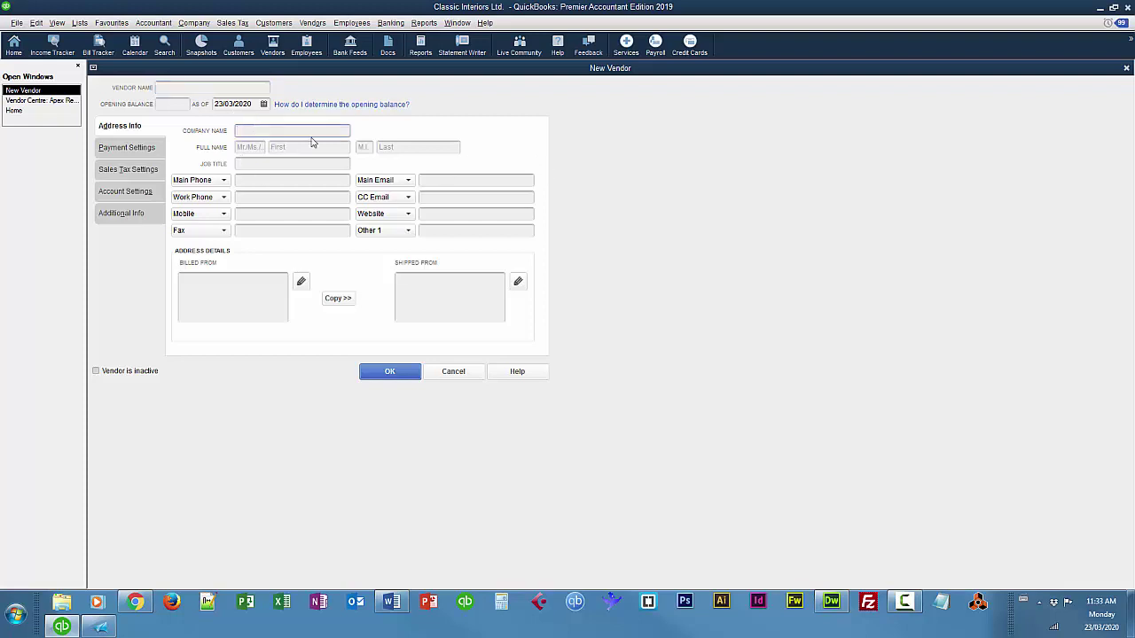
type("Royal Bank Visa")
Set the vendor's opening-balance as-of date to 01/03/2016 and save it.
left_click(238, 103)
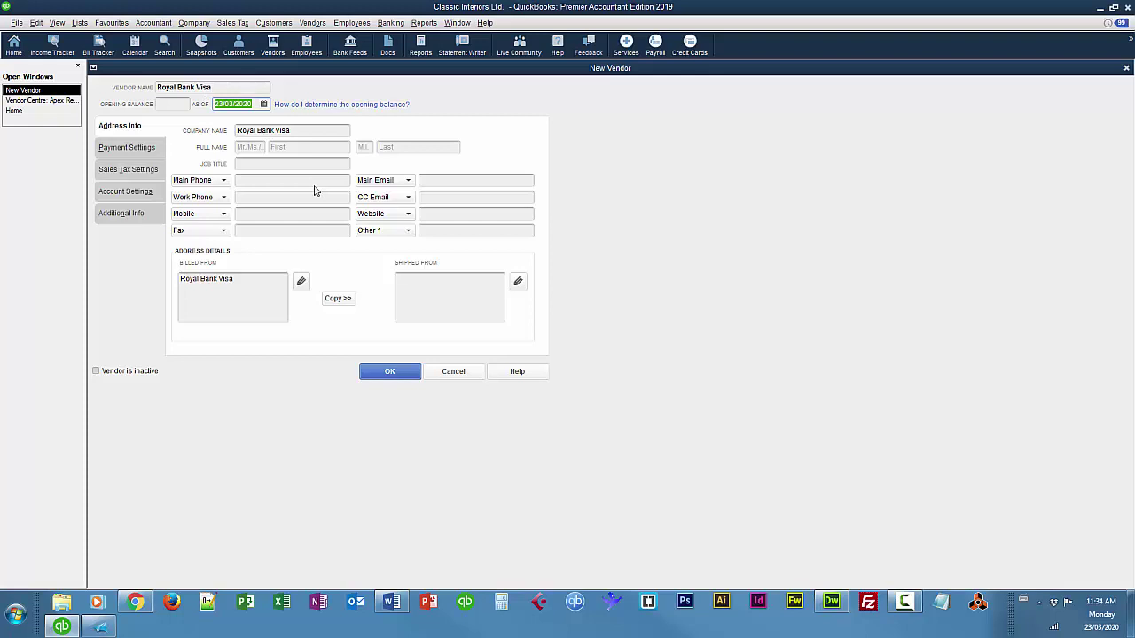
key("BackSpace")
type("1 3 16")
key("Tab")
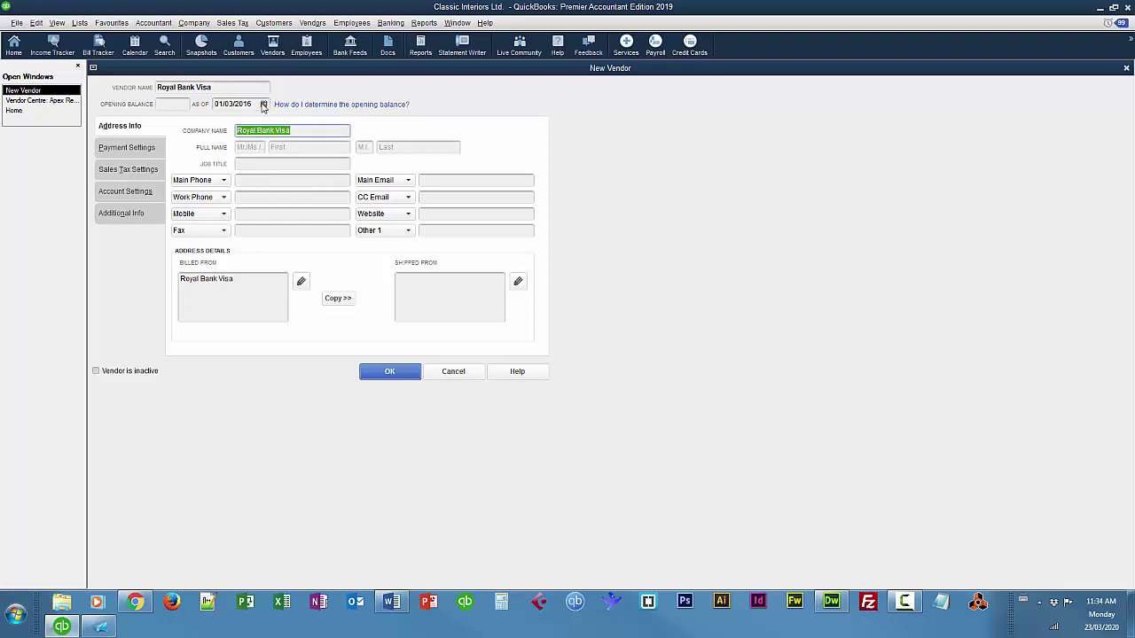
left_click(264, 104)
left_click(254, 160)
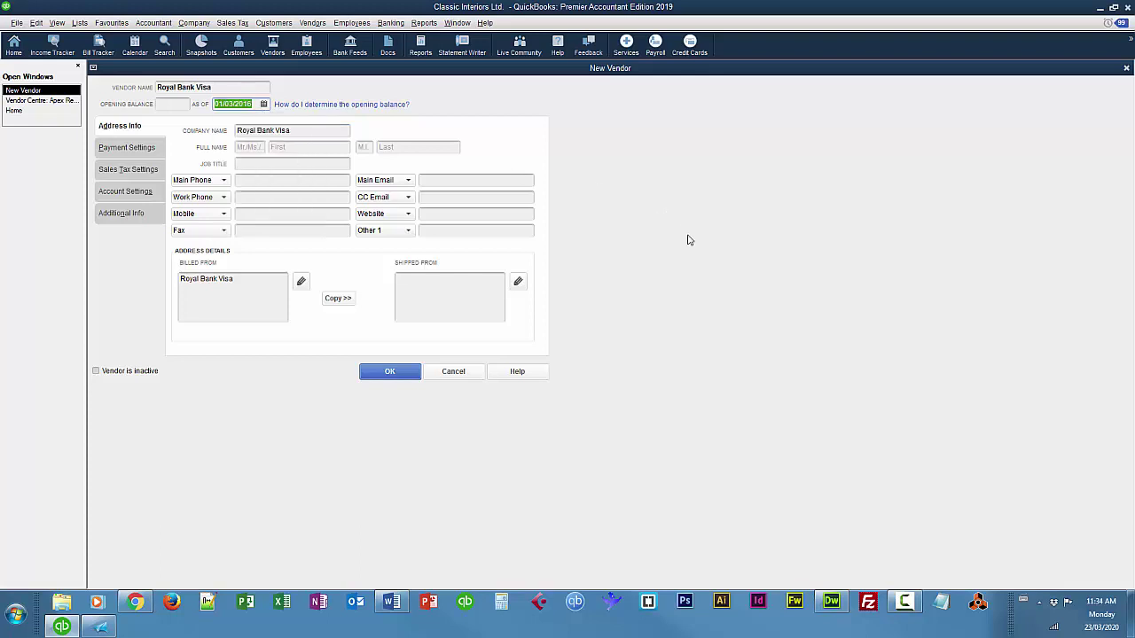
left_click(389, 374)
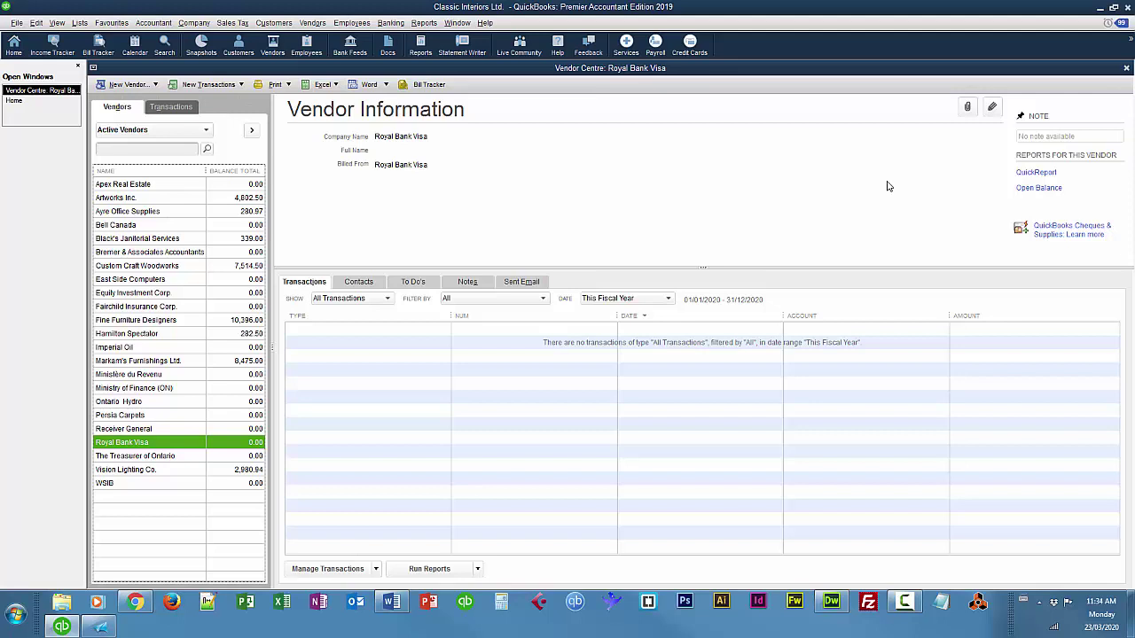
Close the Vendor Centre to return to the Home page.
left_click(1126, 70)
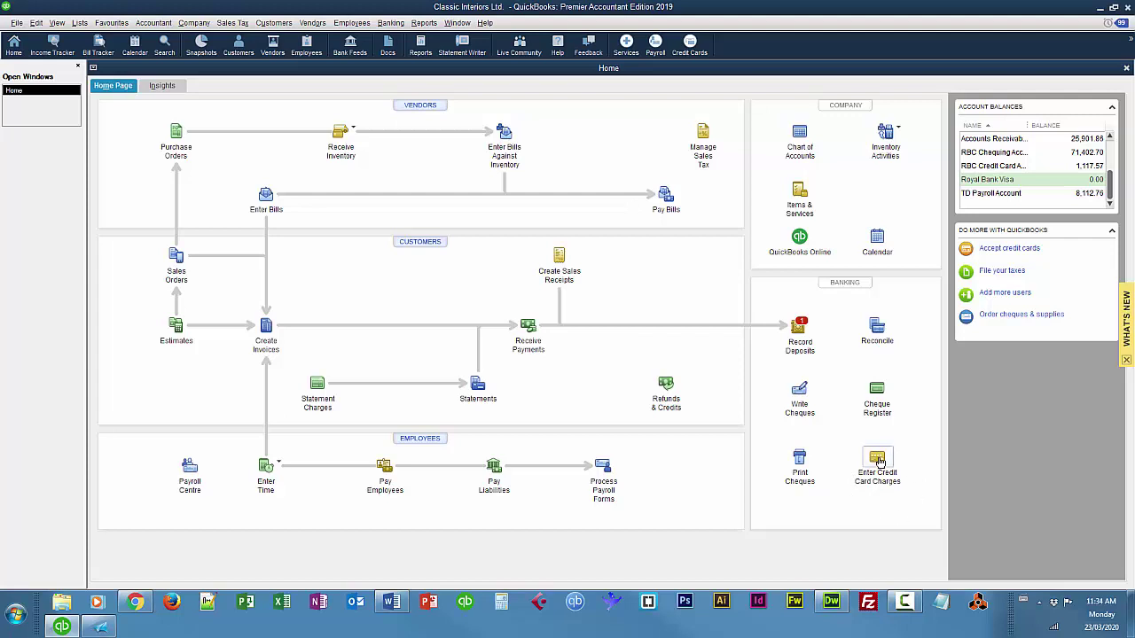
Start a credit card charge purchased from Ayre Office Supplies, dismissing the tax warnings.
left_click(878, 459)
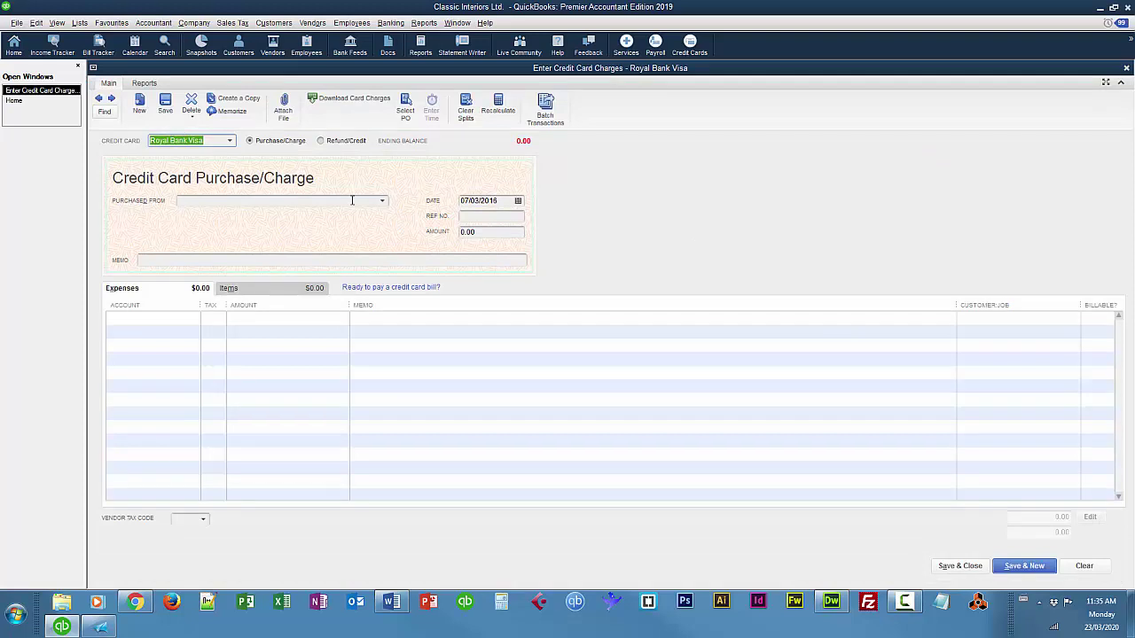
left_click(382, 201)
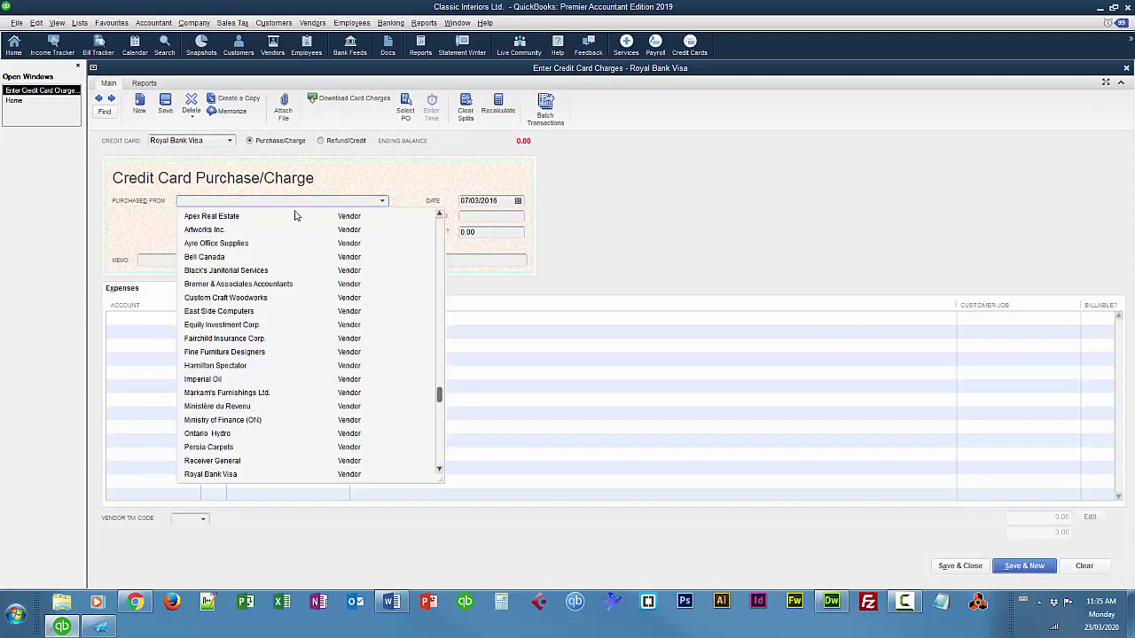
left_click(204, 246)
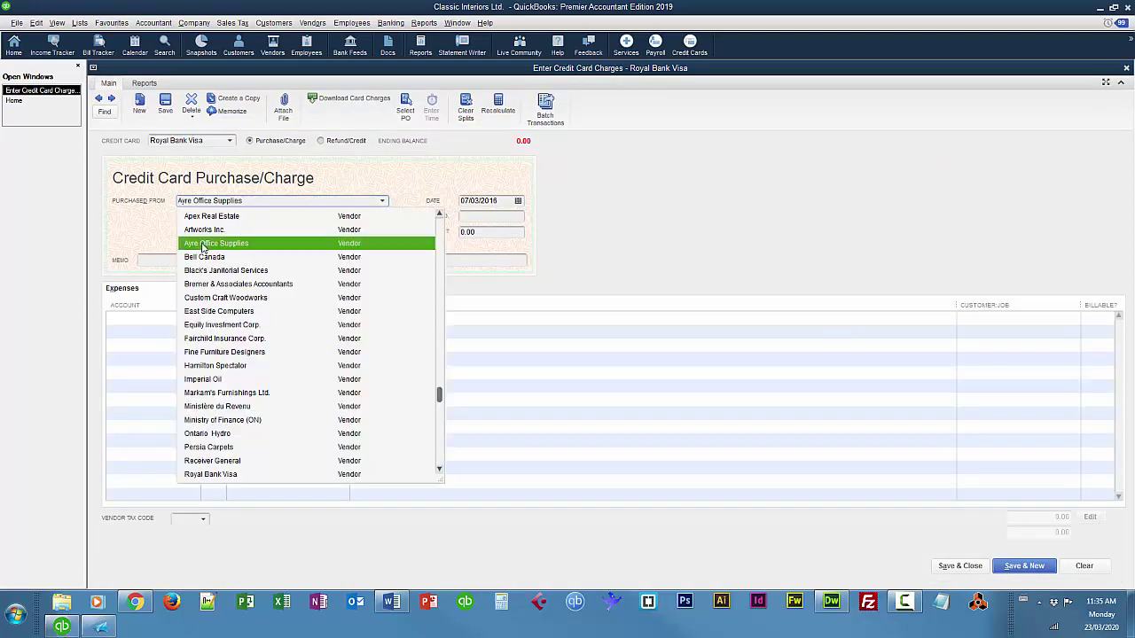
left_click(203, 247)
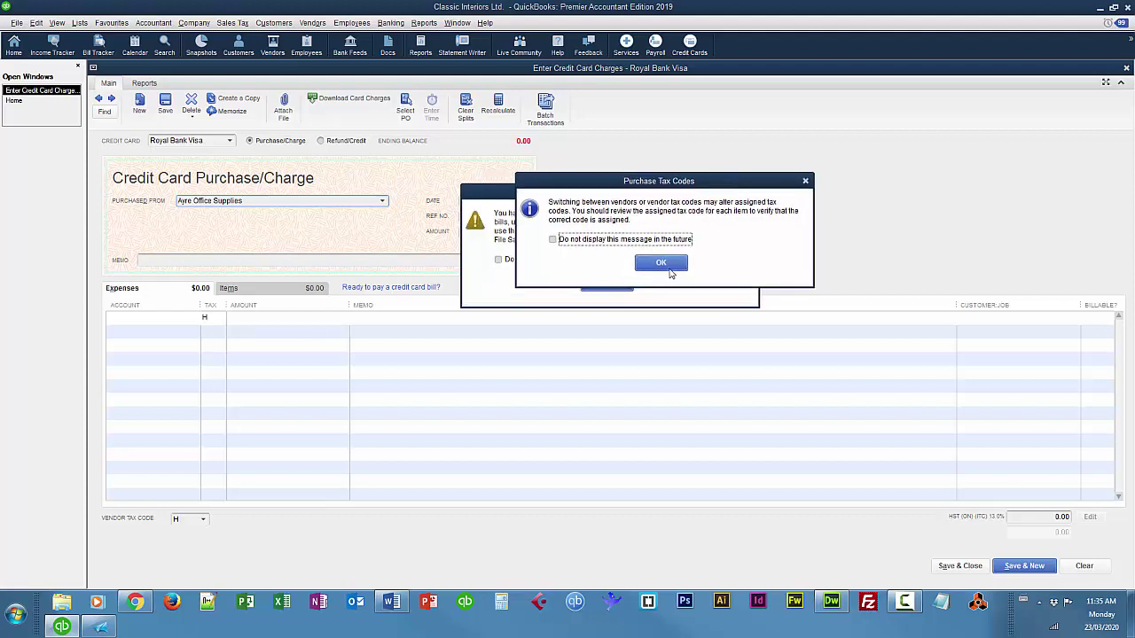
left_click(671, 274)
left_click(621, 285)
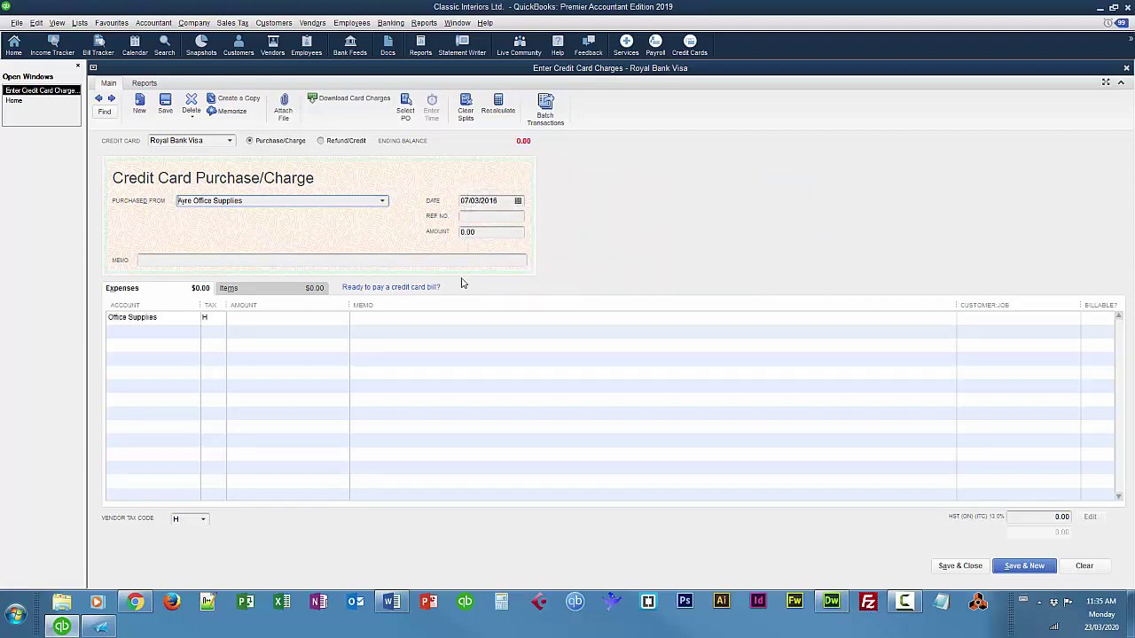
Date the charge 04/03/2016 and move to the Office Supplies expense line.
left_click(500, 200)
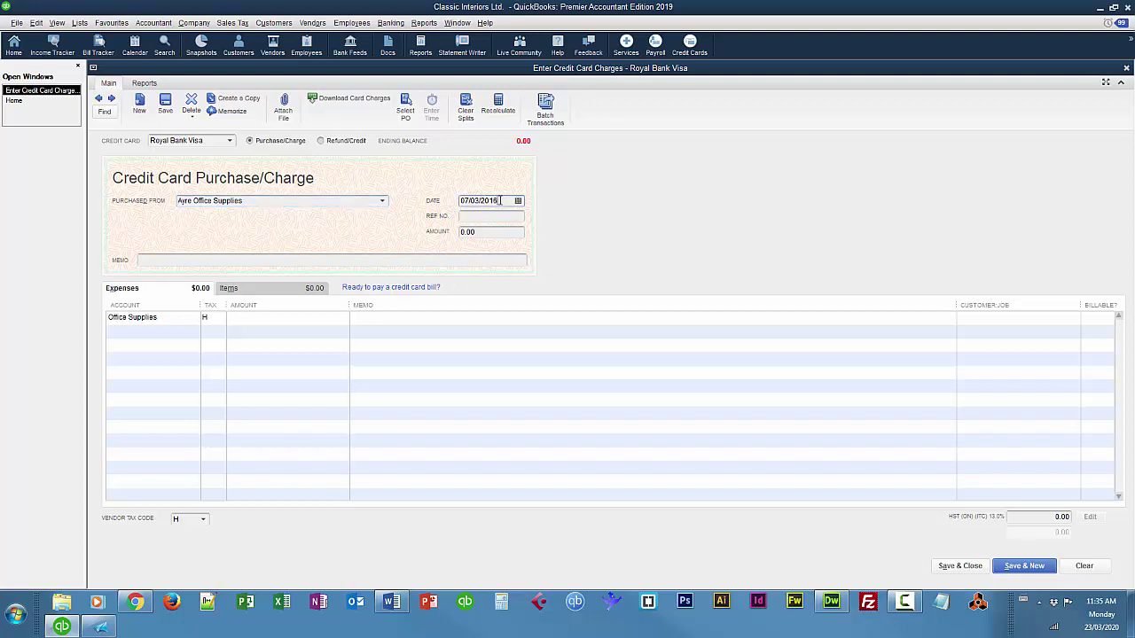
left_click(500, 201)
left_click(518, 201)
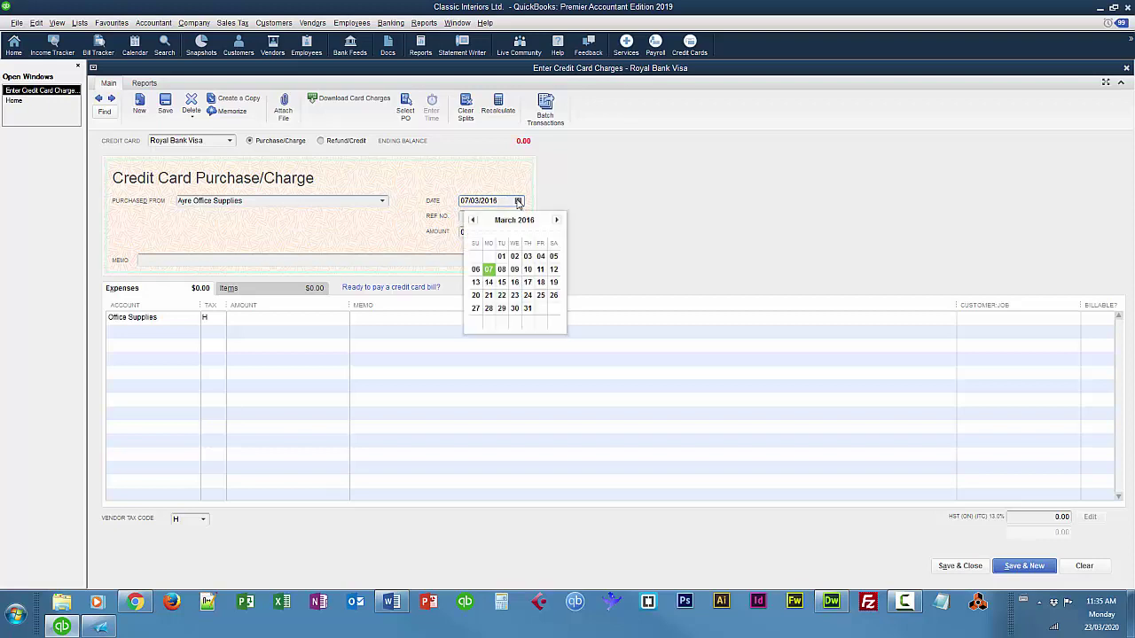
left_click(542, 254)
left_click(352, 262)
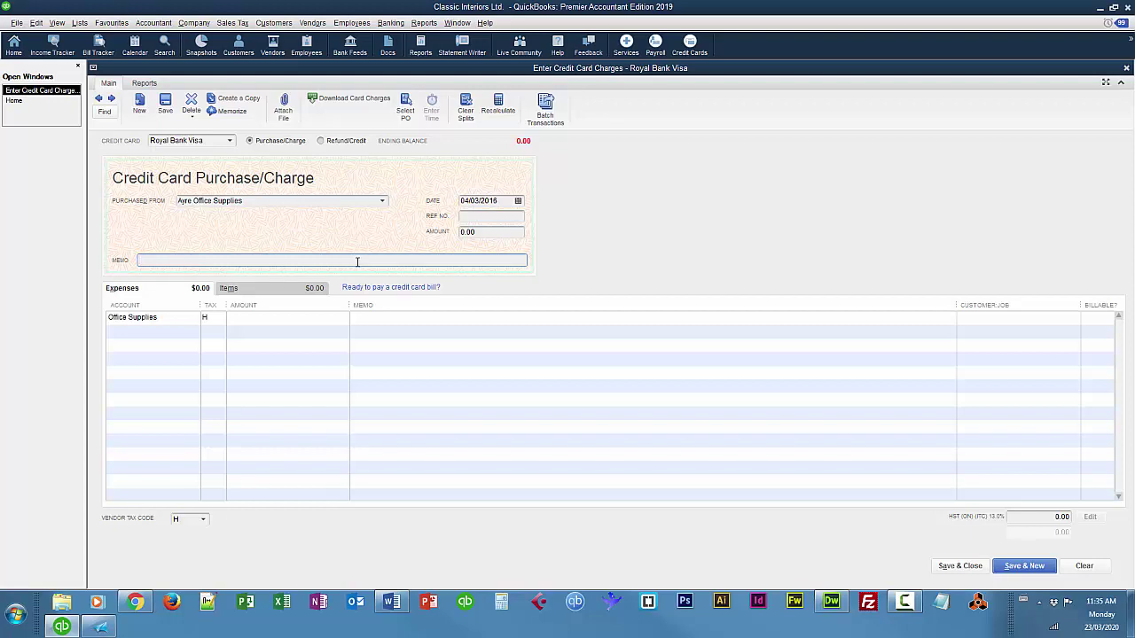
left_click(423, 321)
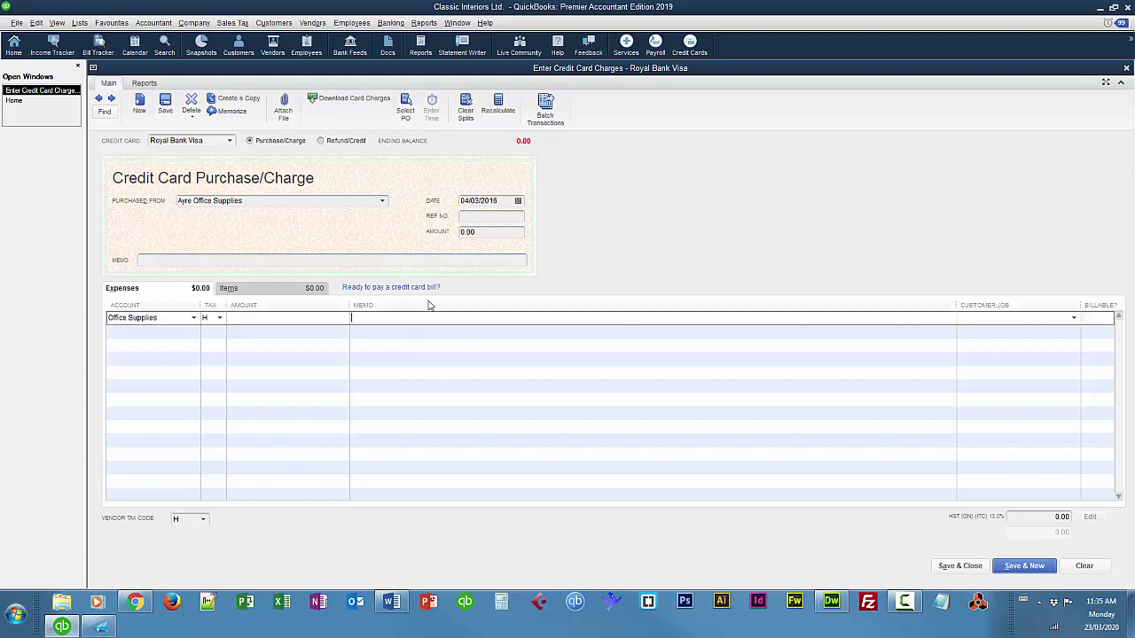
Enter 'Printer Cartridge for Laser Printer' at 149.00 on the expense line and copy it to the header memo.
type("Printer Cartridge for Laser Printer")
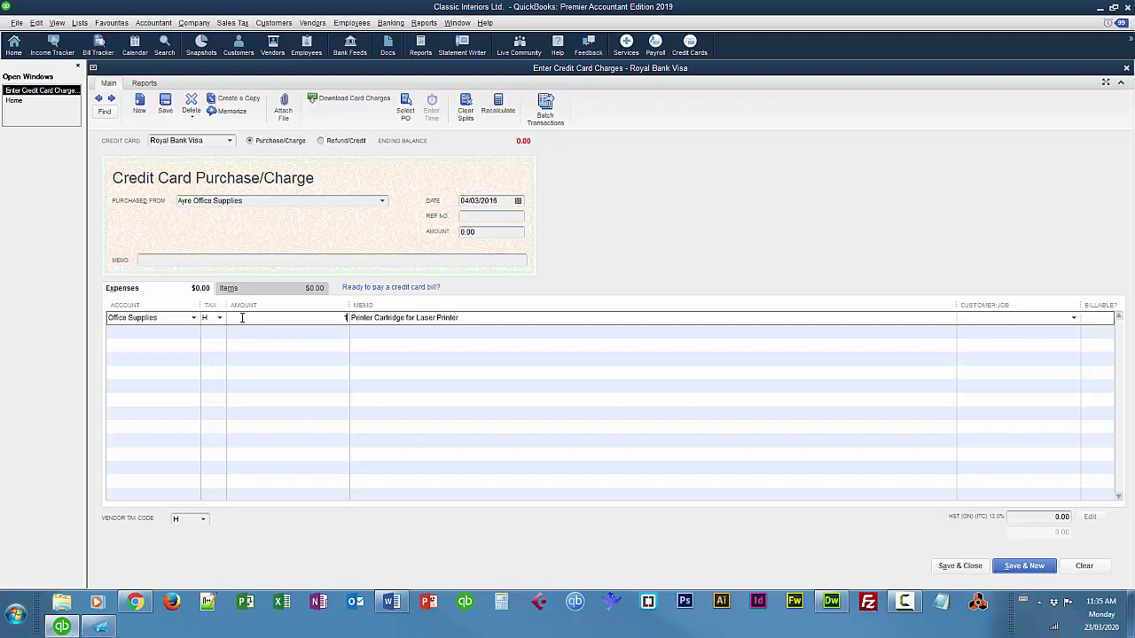
type("49")
key("Tab")
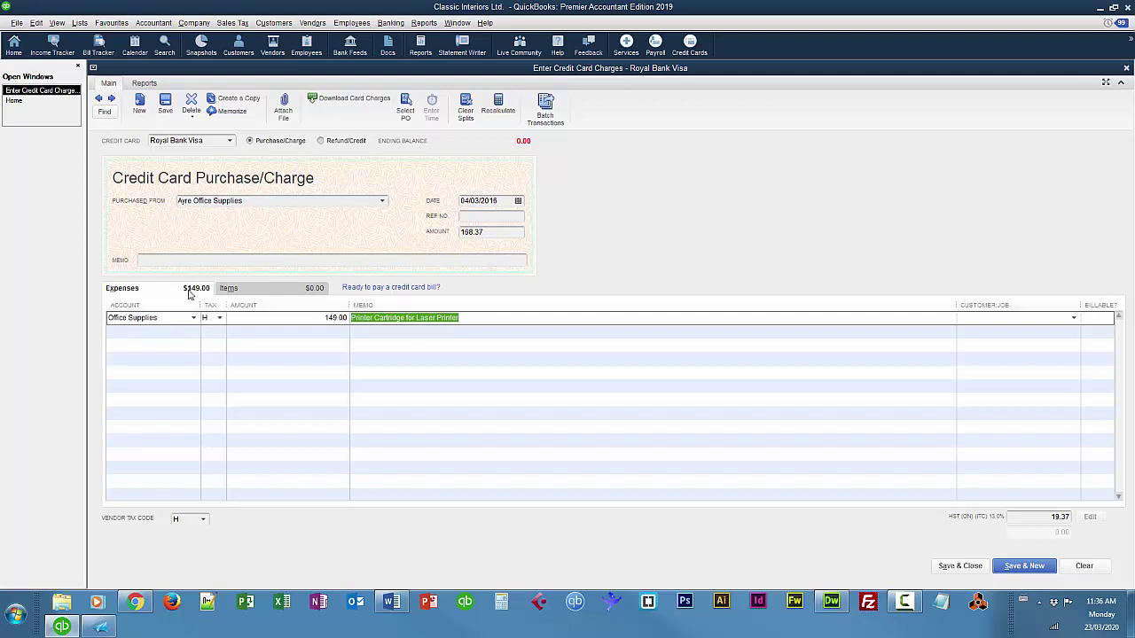
left_click_drag(475, 319, 346, 317)
key("ctrl+c")
left_click(213, 260)
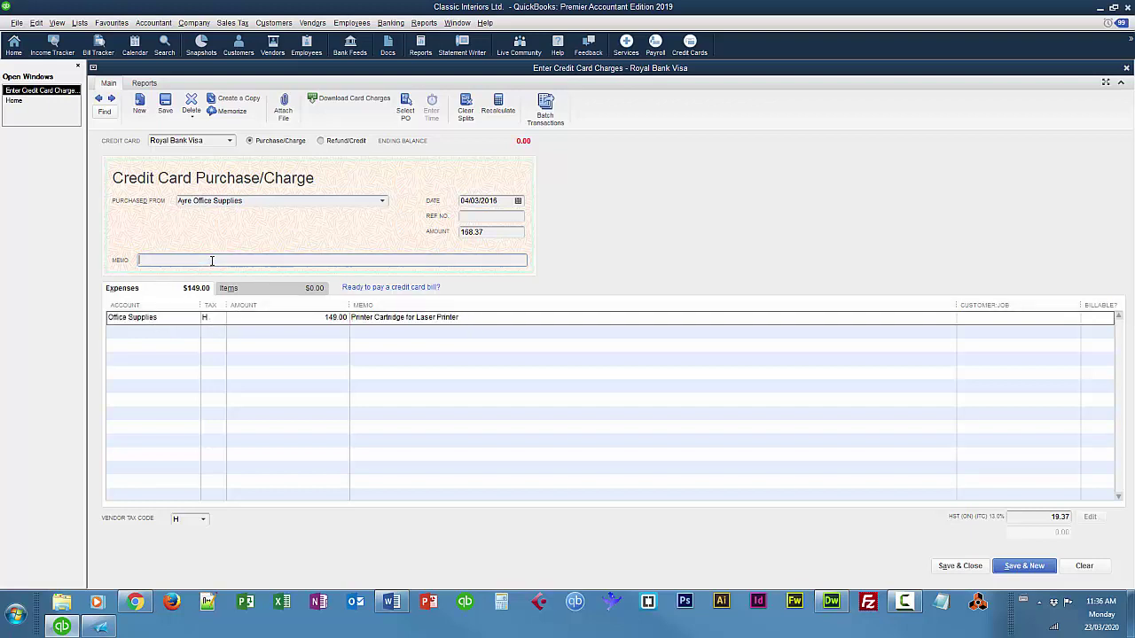
key("ctrl+v")
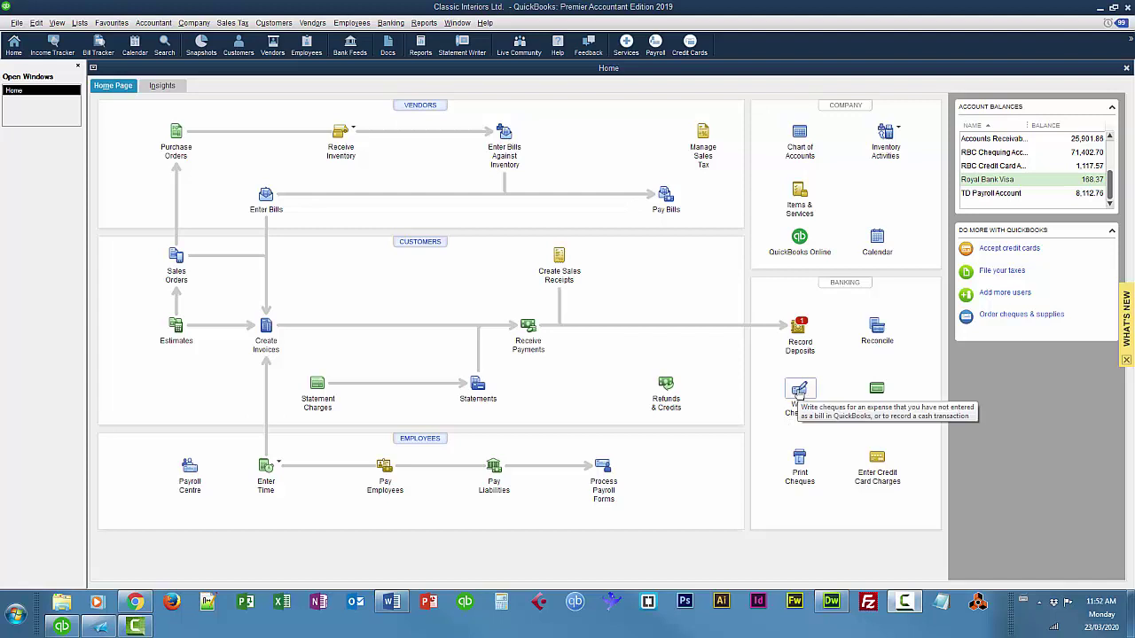
Draft an RBC Chequing cheque payable to Royal Bank Visa, charged to the Royal Bank Visa account.
left_click(799, 391)
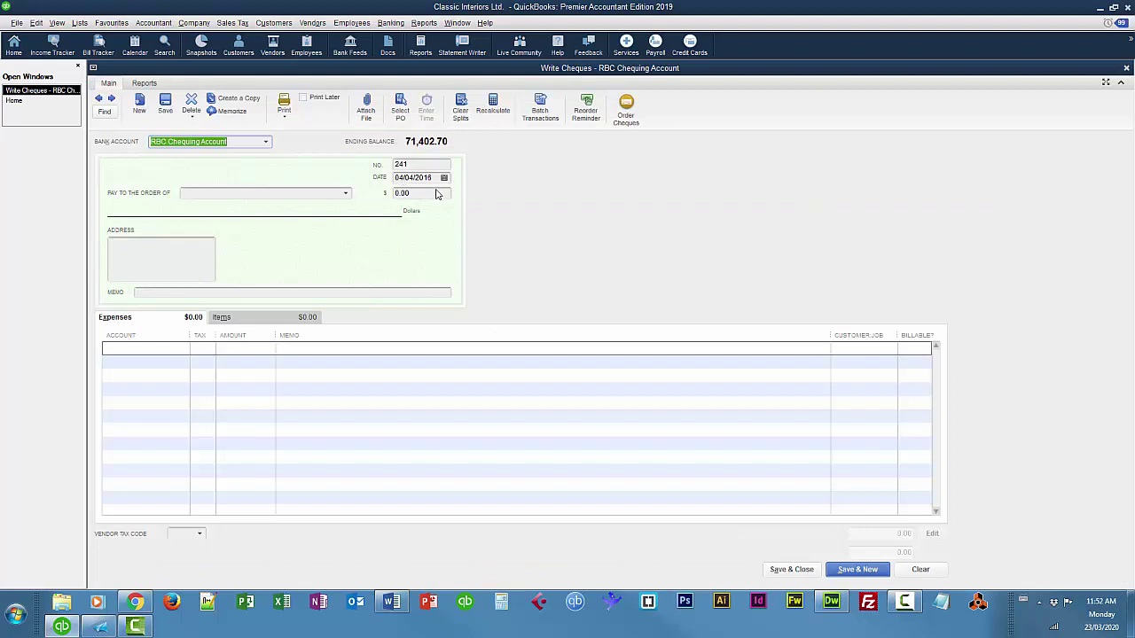
left_click(346, 193)
left_click_drag(448, 392, 352, 476)
left_click(213, 372)
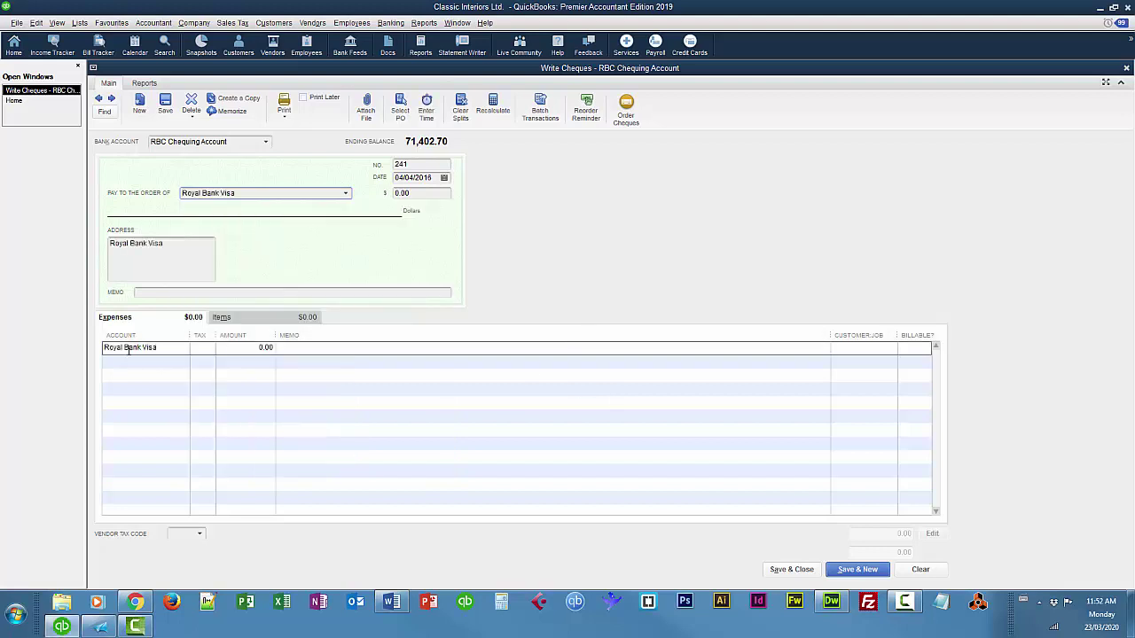
left_click(129, 348)
left_click(184, 348)
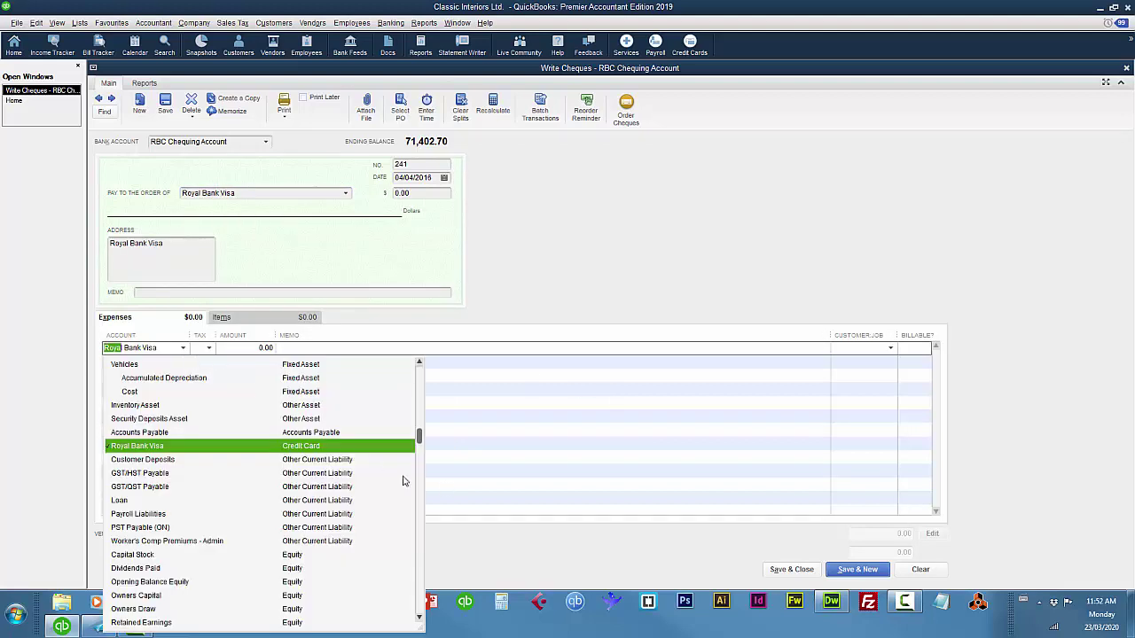
key("Tab")
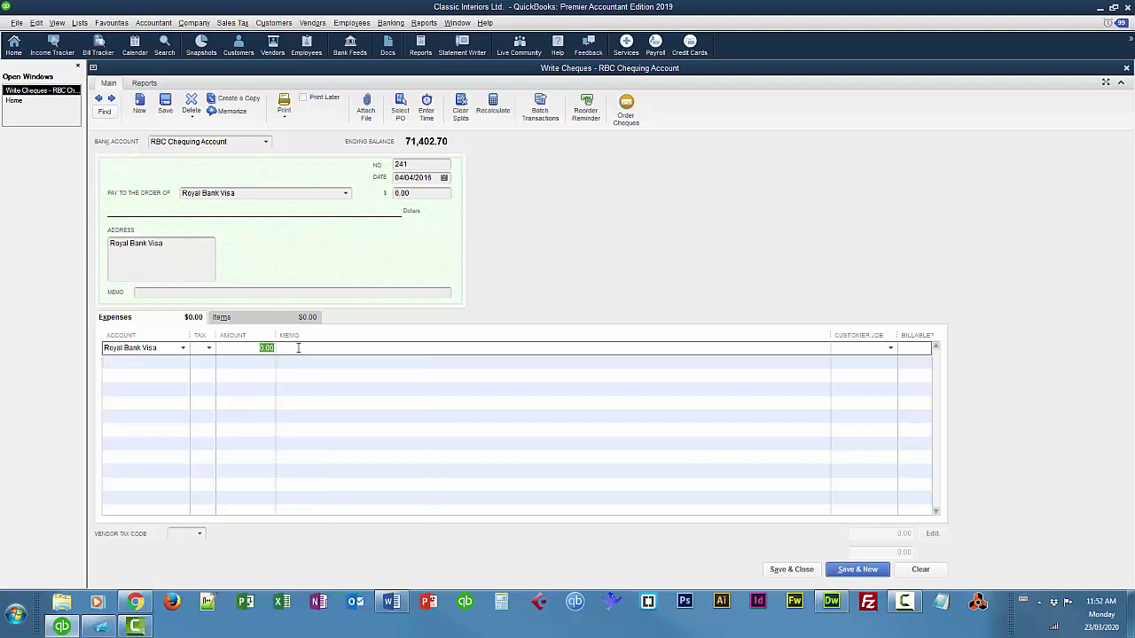
Enter 168.37 and memo 'March Statement' on the Royal Bank Visa cheque, then save it.
type("168.37")
key("Tab")
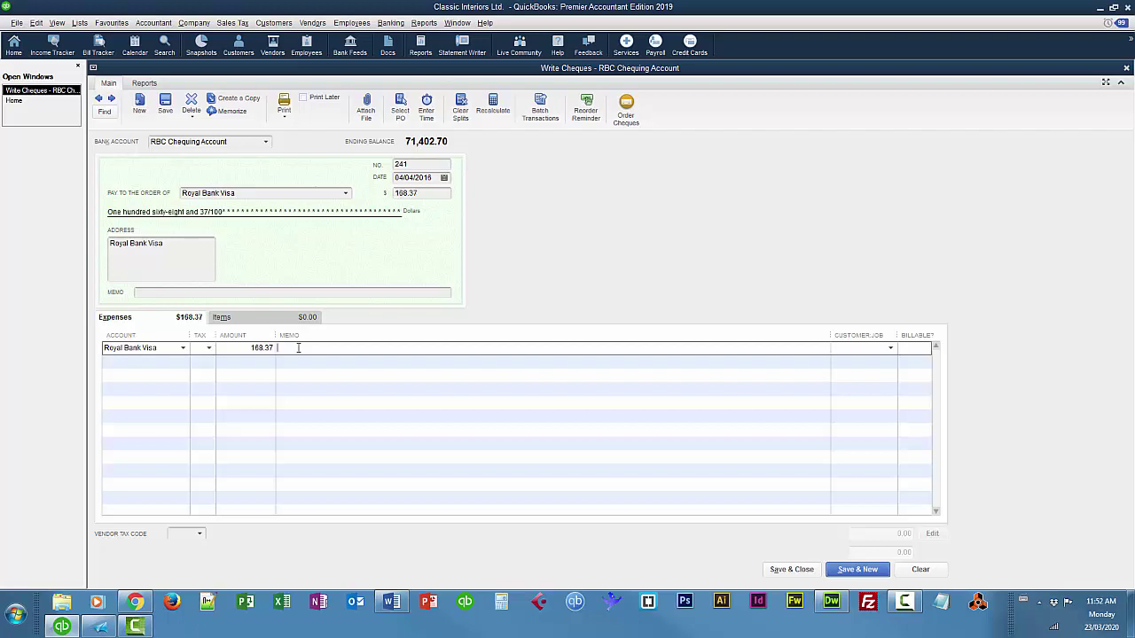
left_click(291, 294)
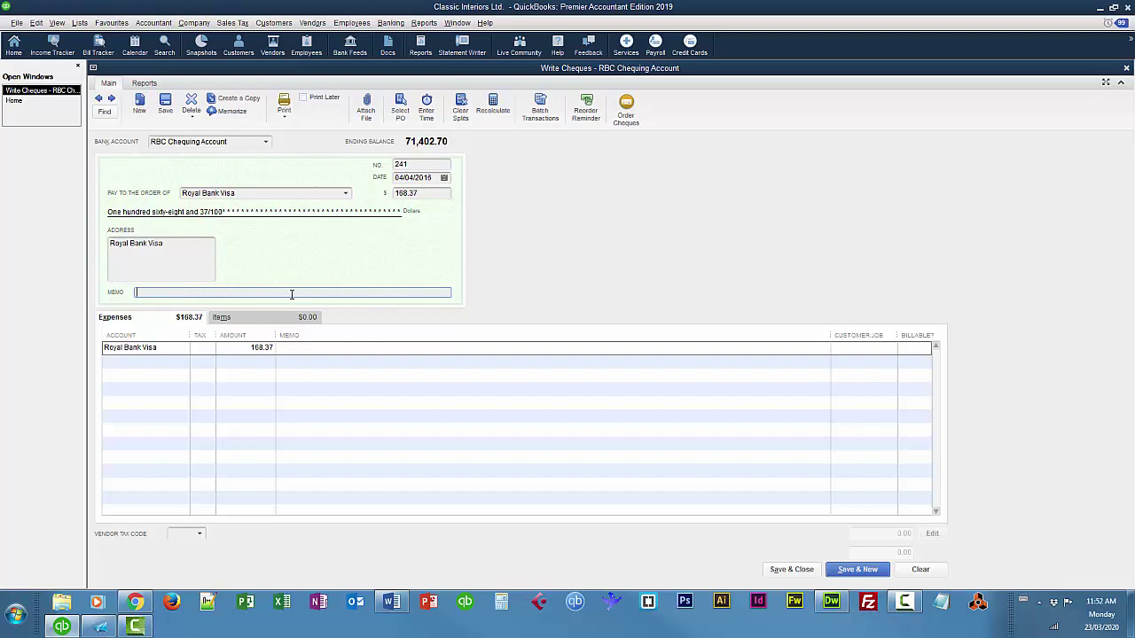
type("March Statement")
left_click(368, 347)
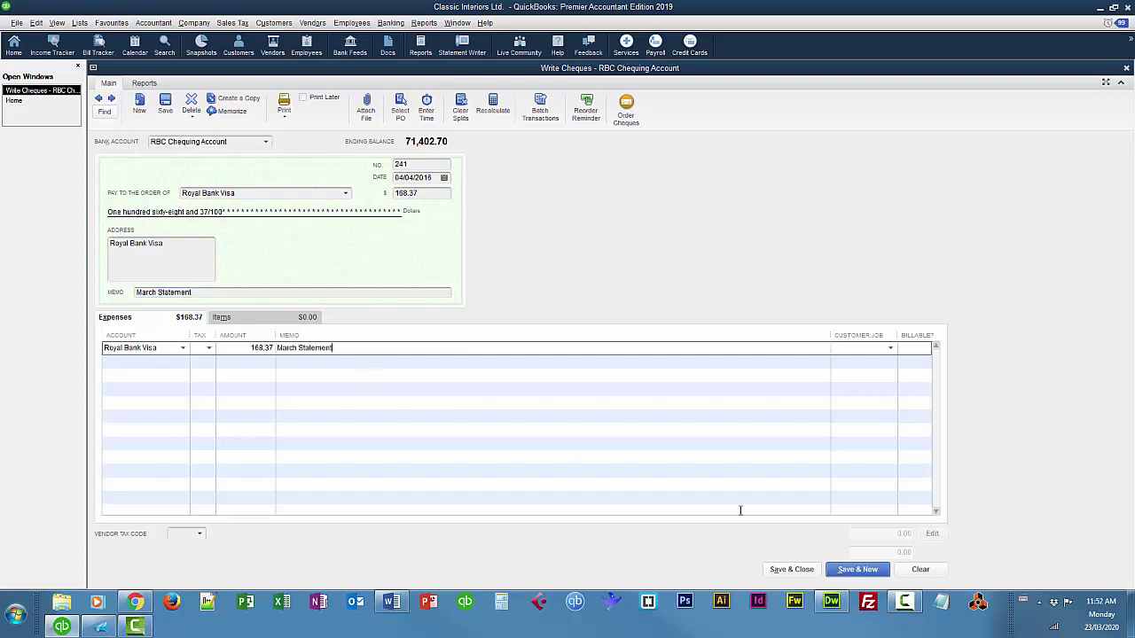
left_click(792, 570)
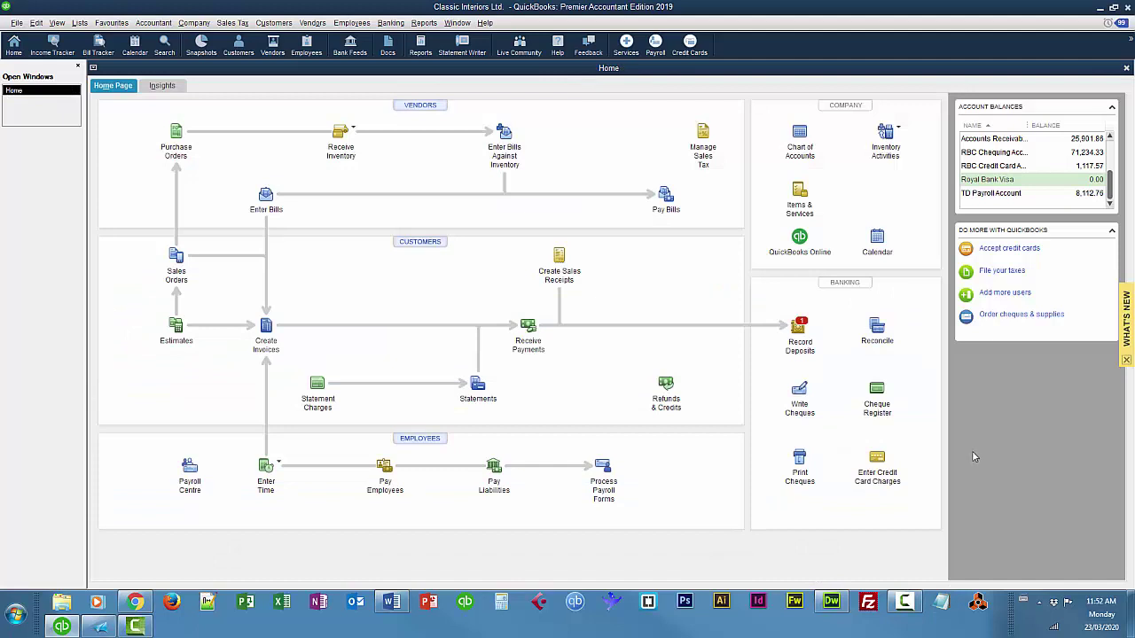